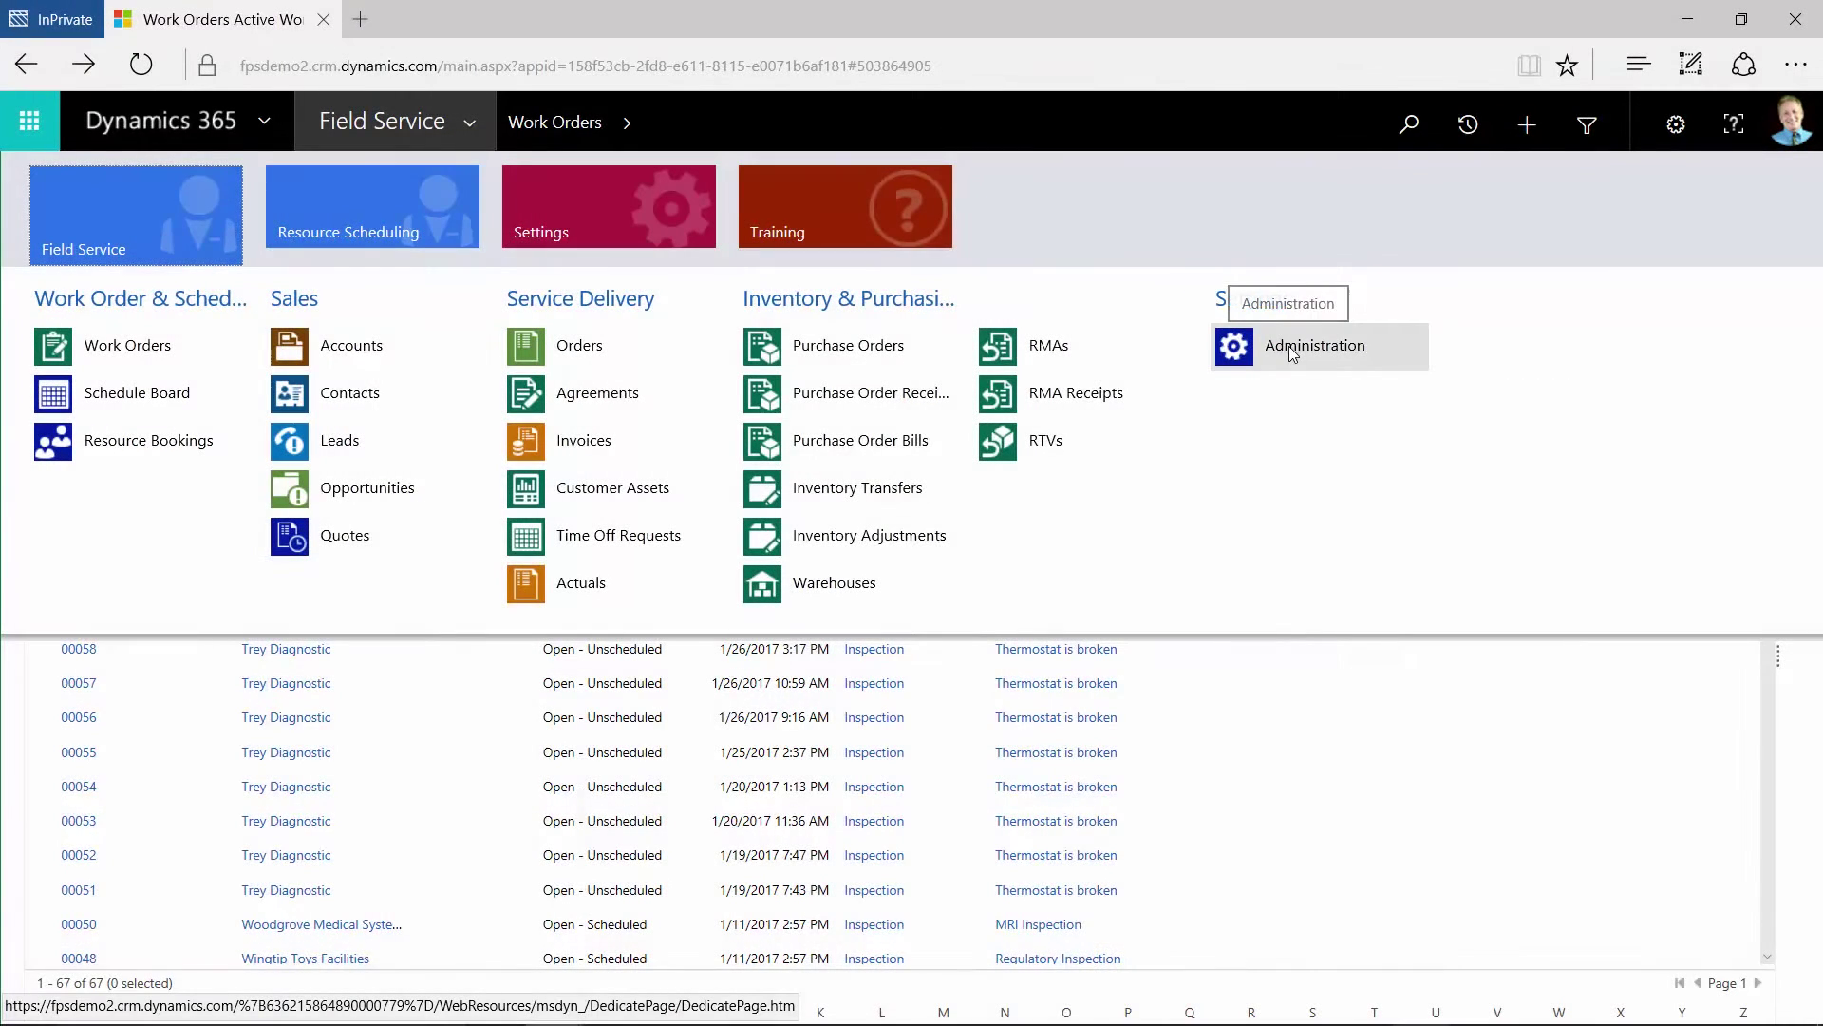
Step: From Administration's Resources list, start a new bookable resource record
left_click(1289, 345)
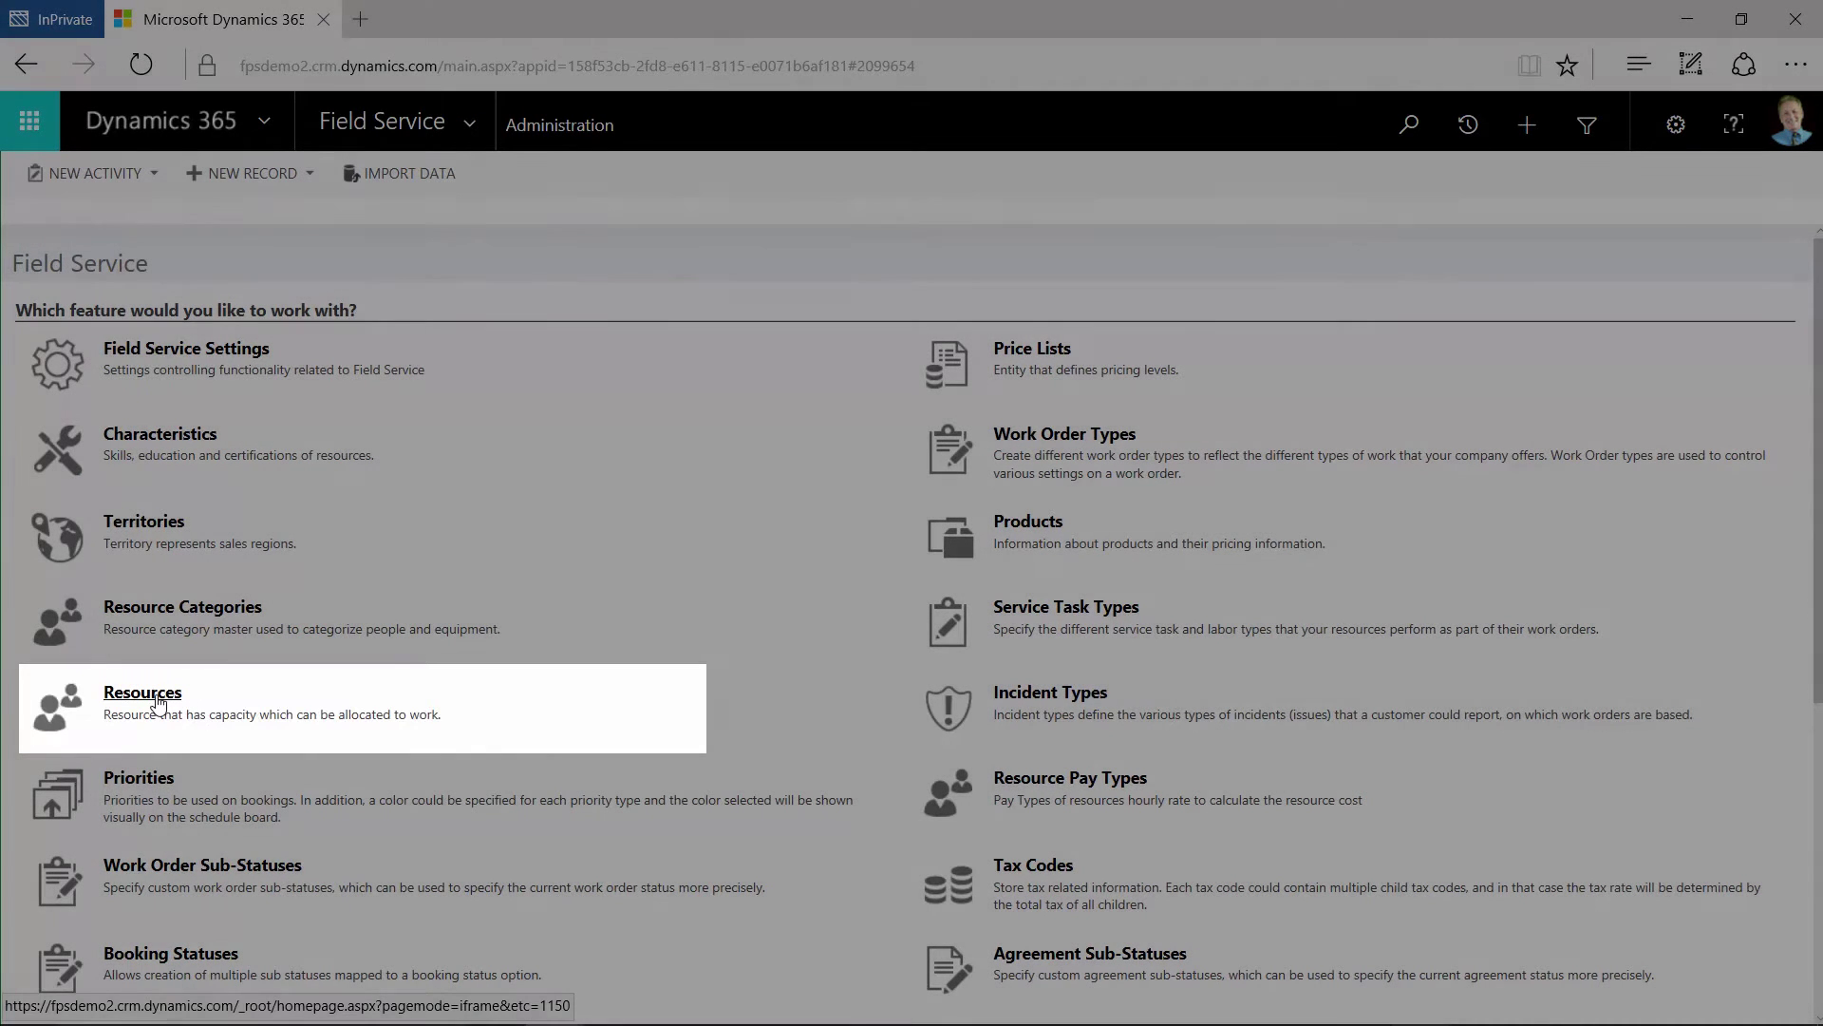
left_click(158, 703)
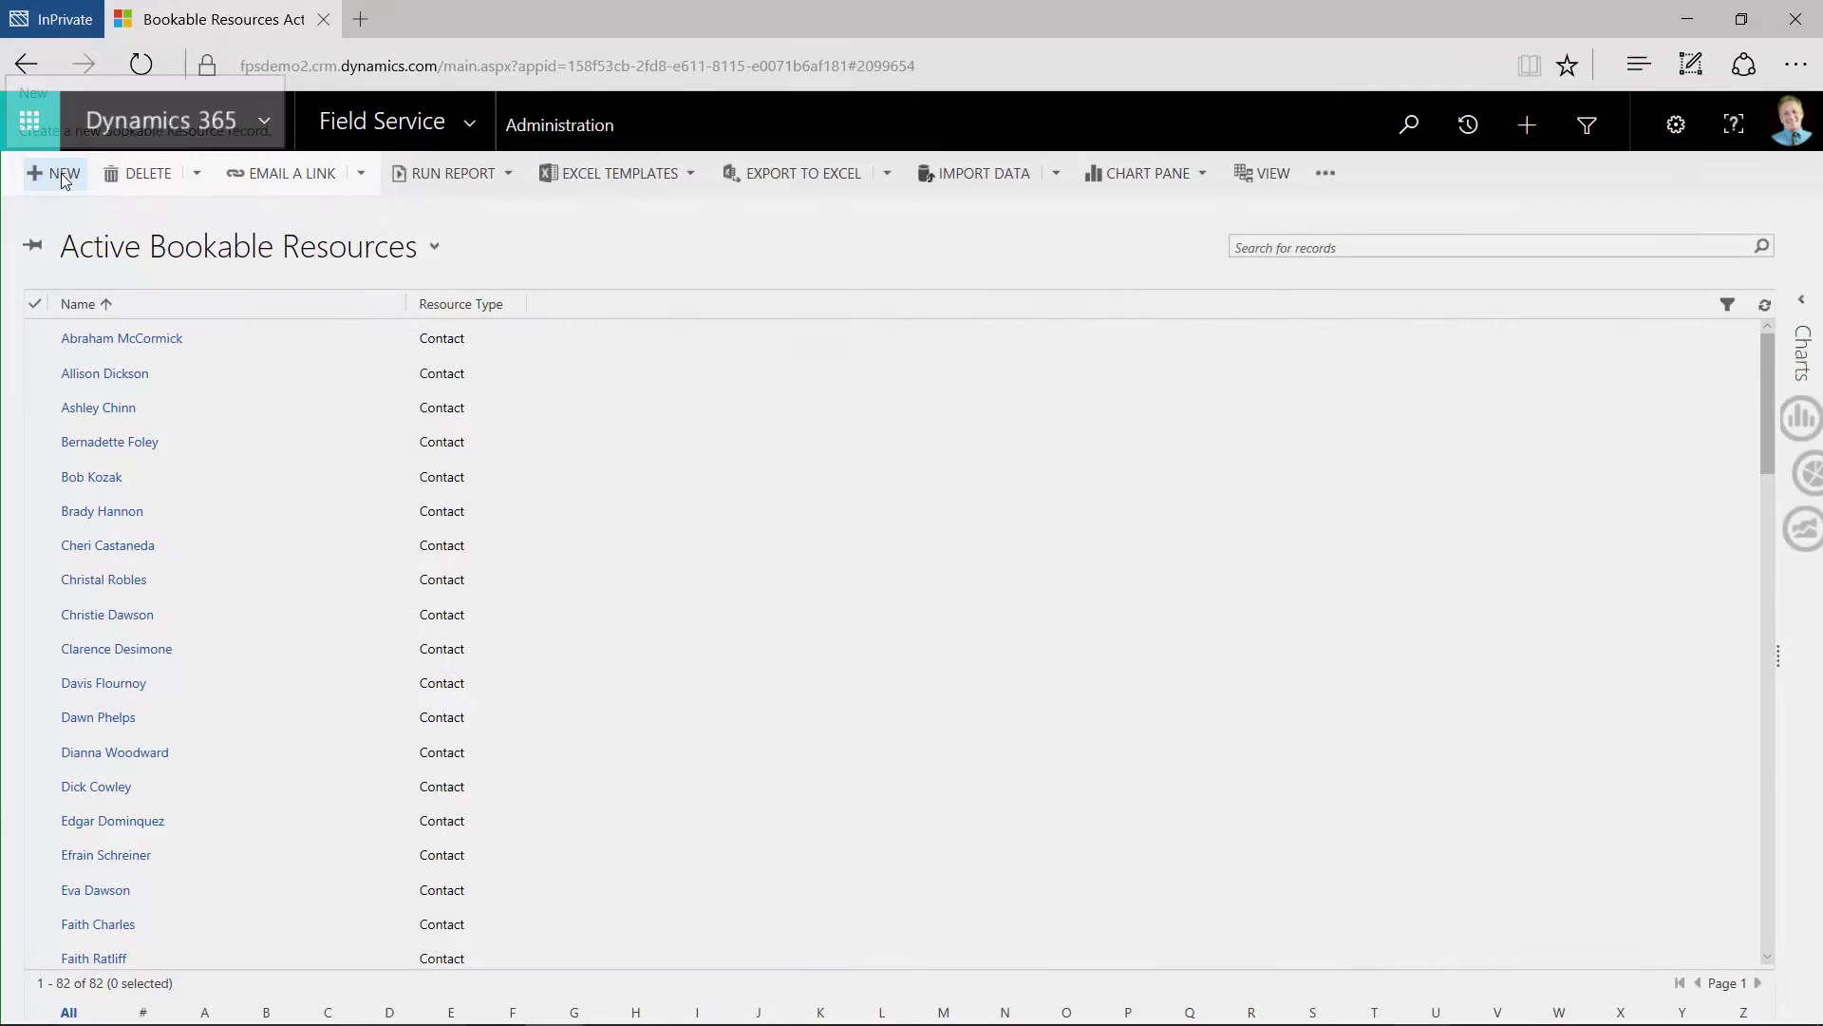
left_click(61, 173)
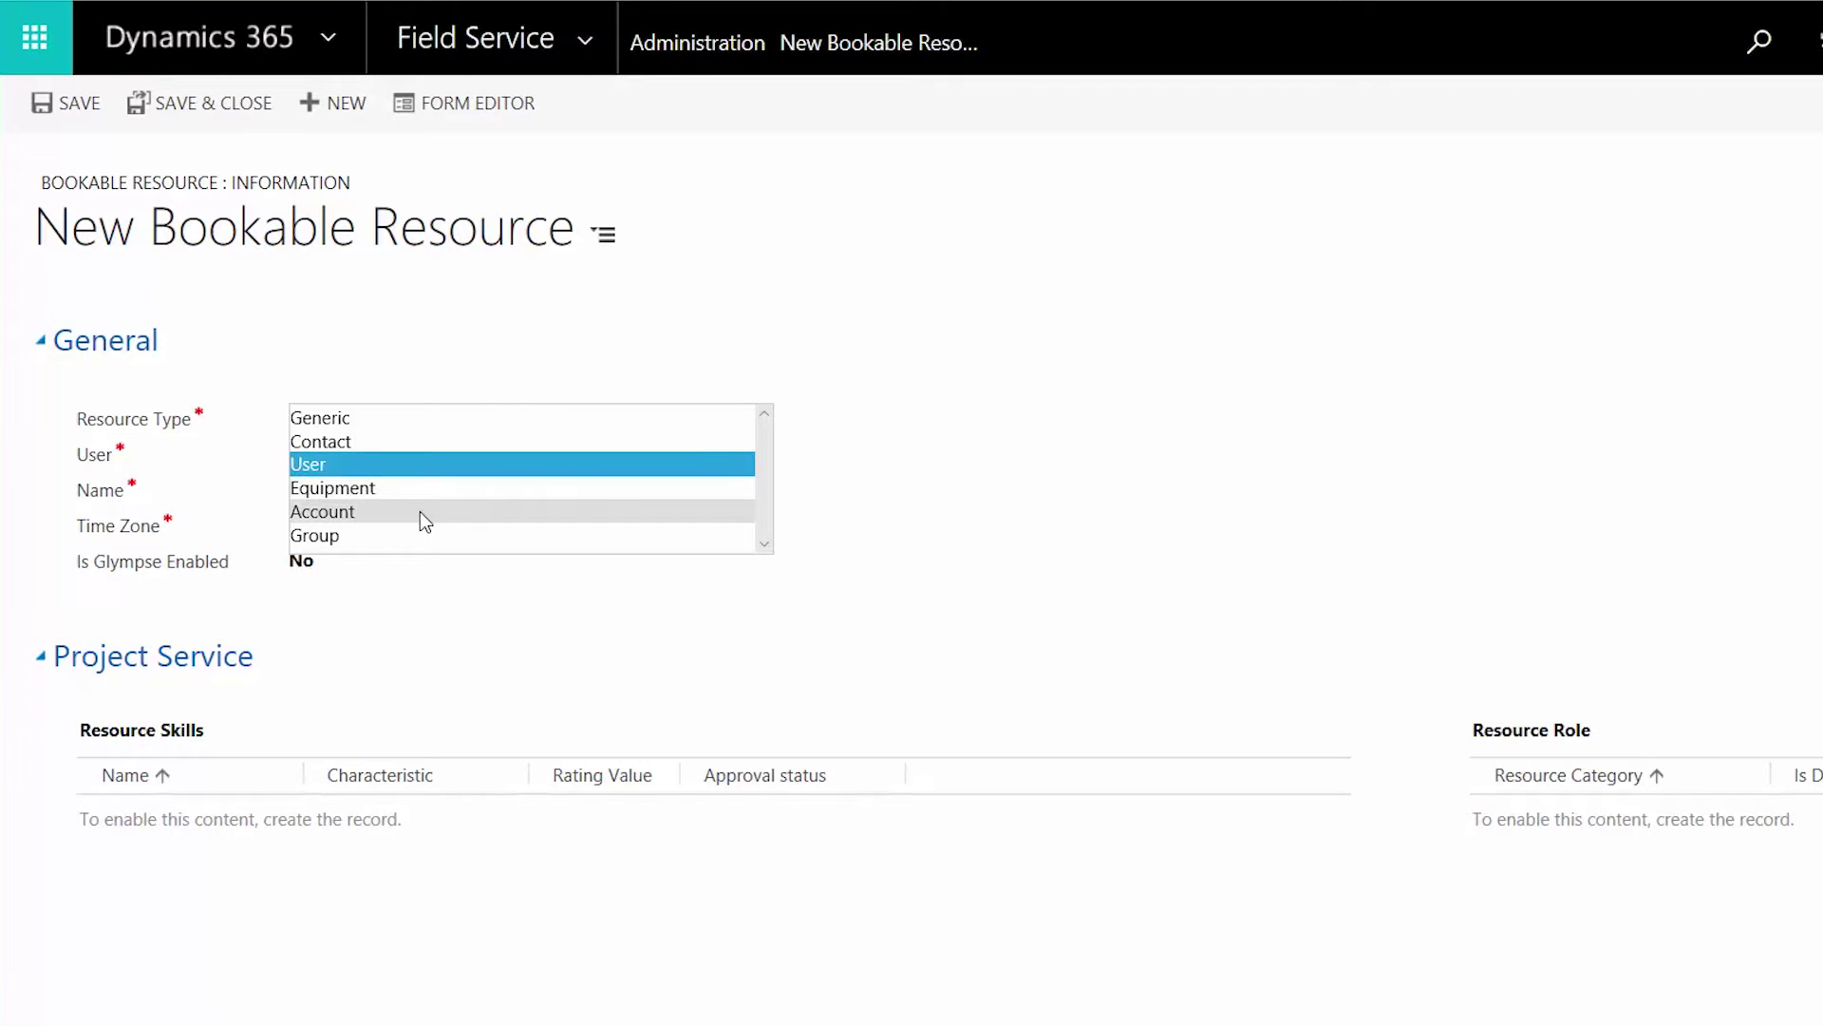
Step: Set the resource type to Equipment, then change it to Group
left_click(450, 488)
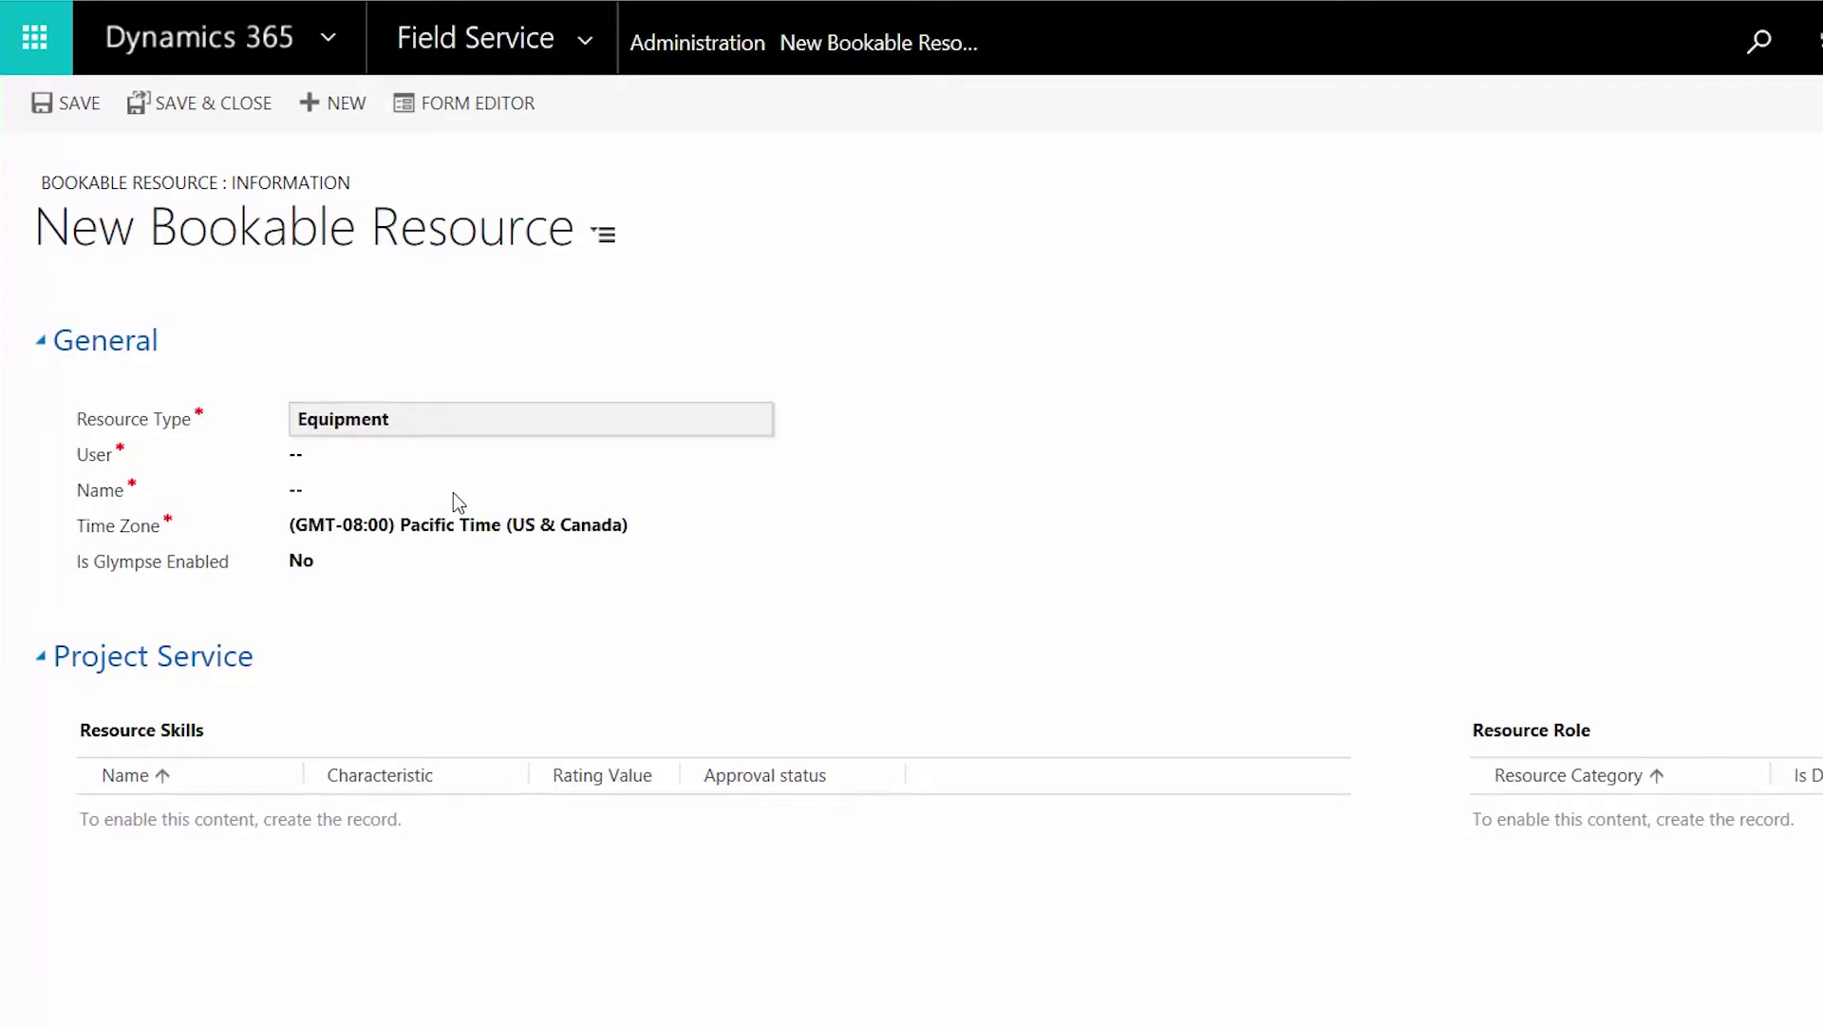
key("g")
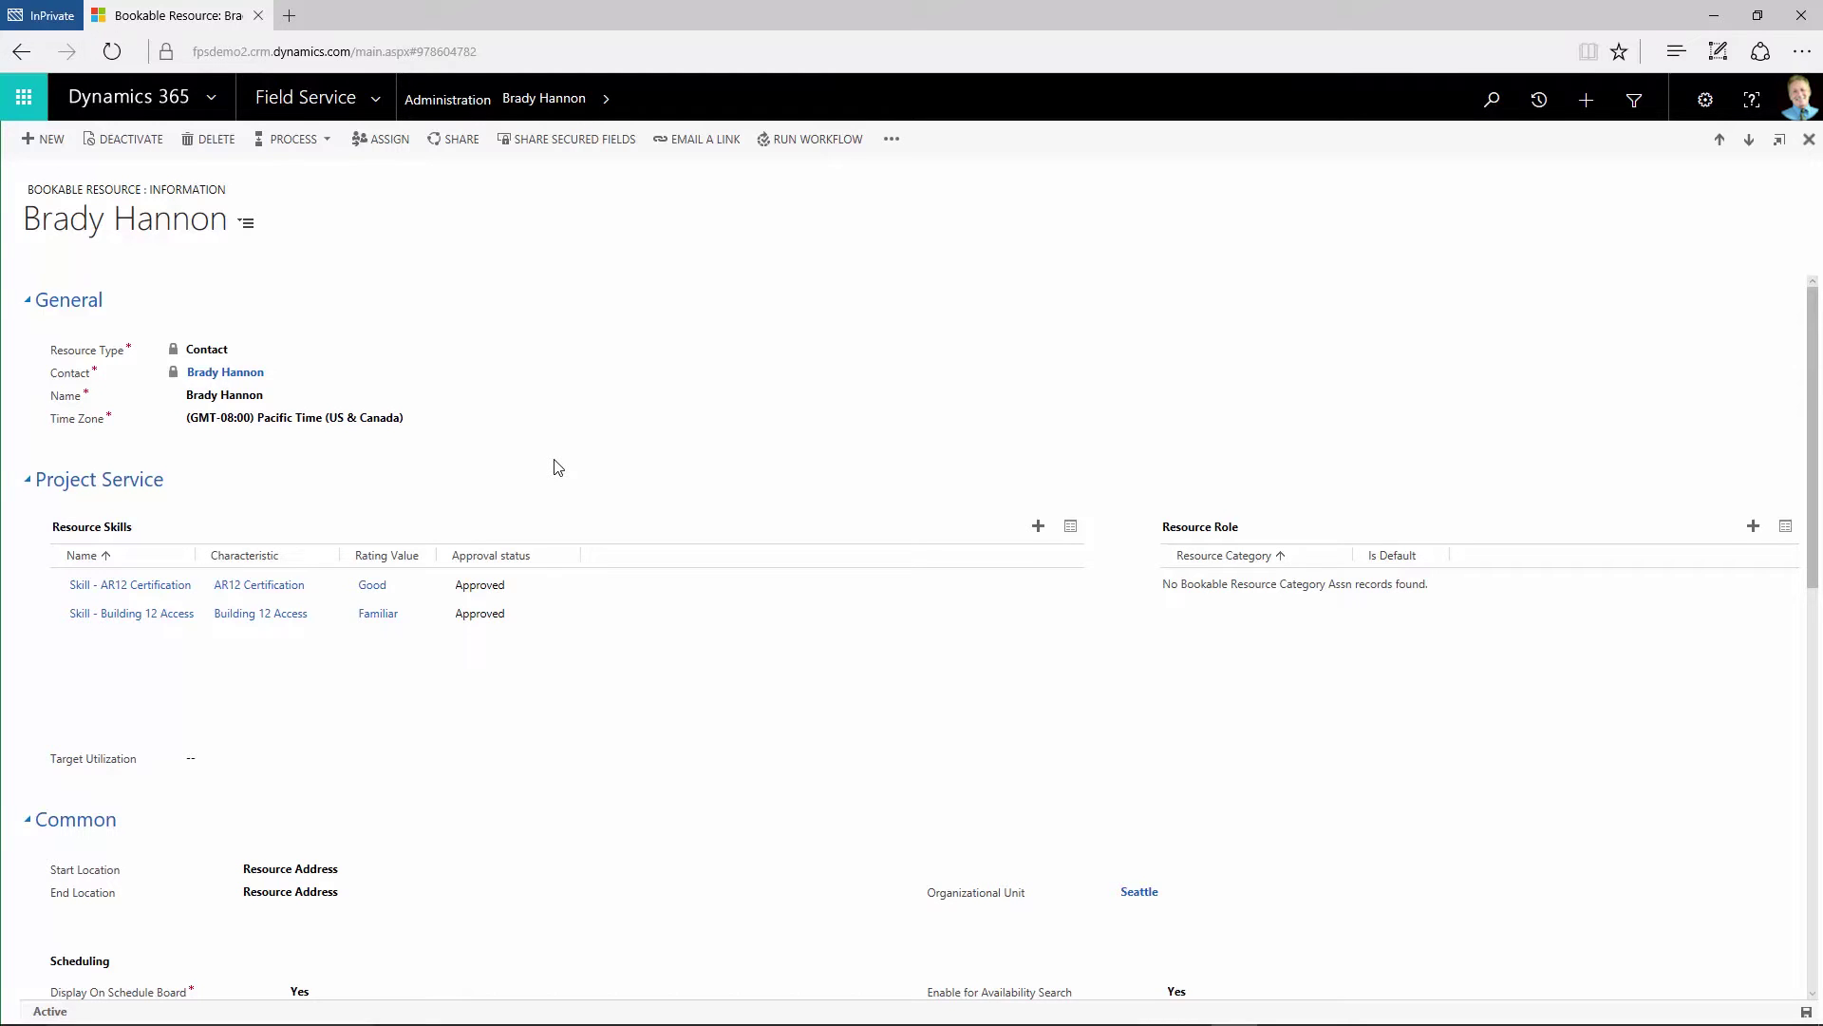
Step: Keep Pacific Time as the time zone and enter an hourly rate of 80.00
left_click(440, 432)
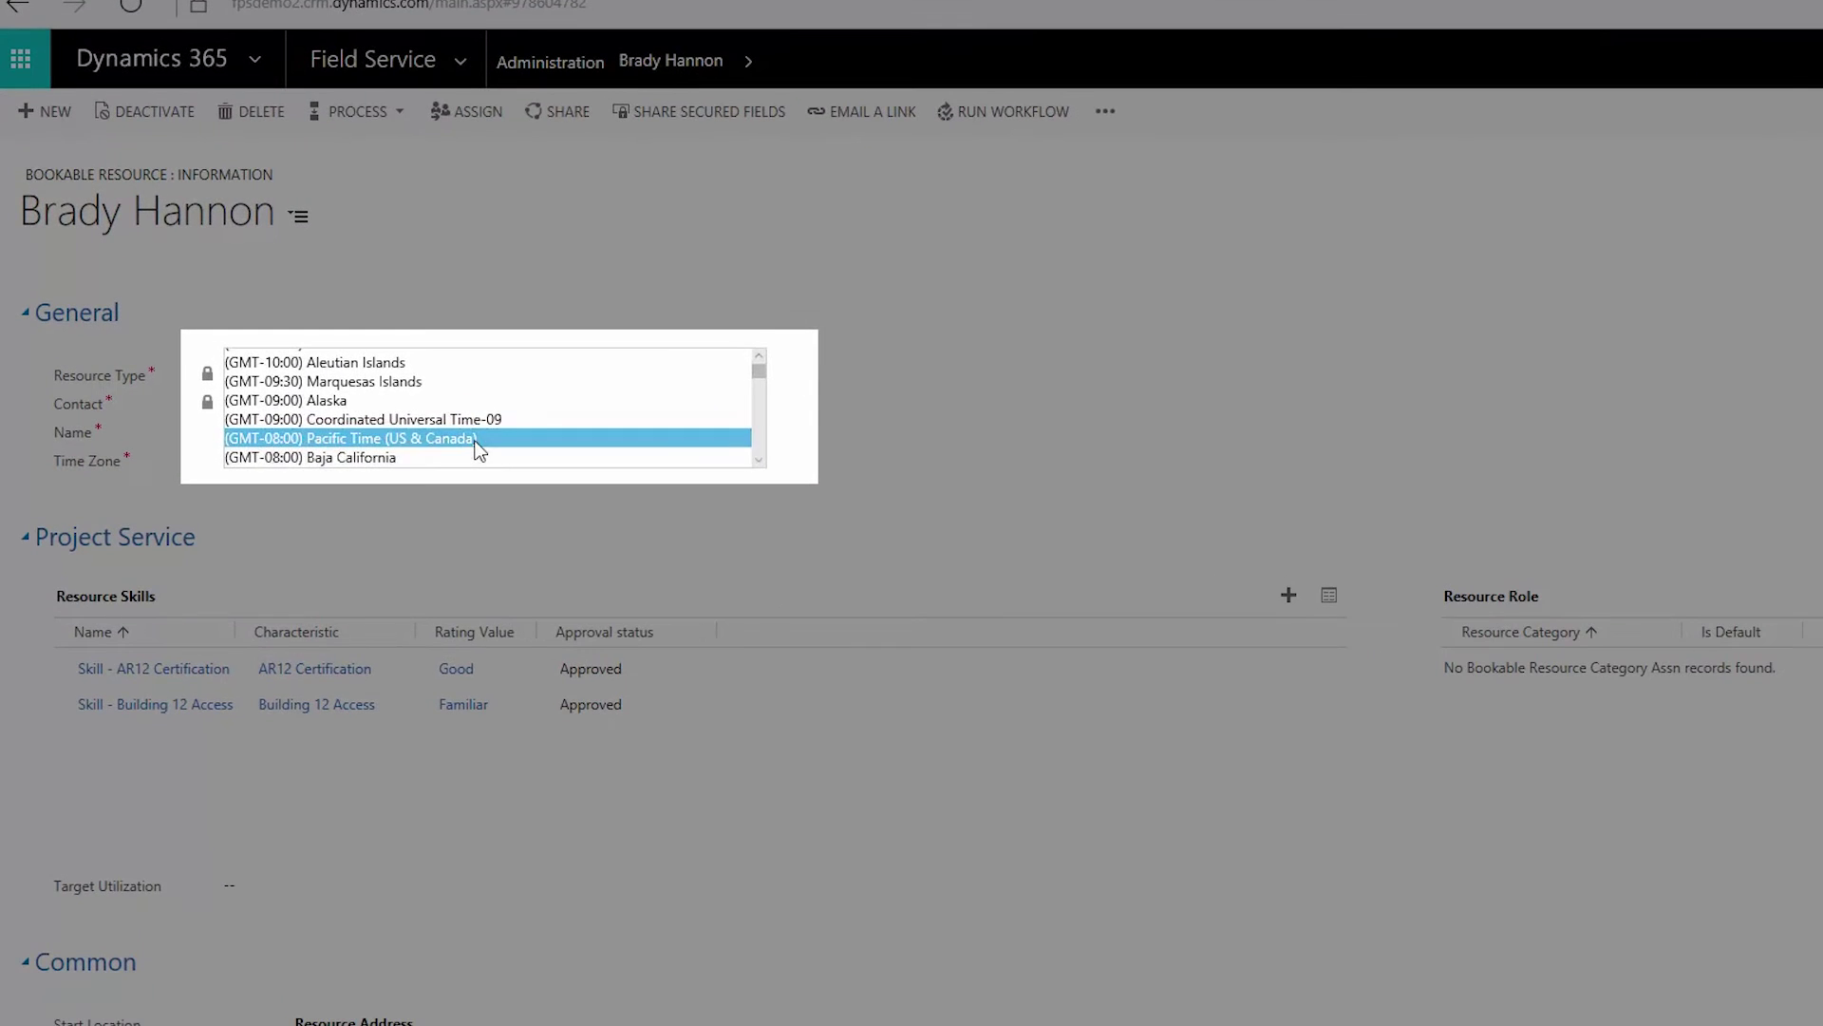
scroll(477, 447, "down", 3)
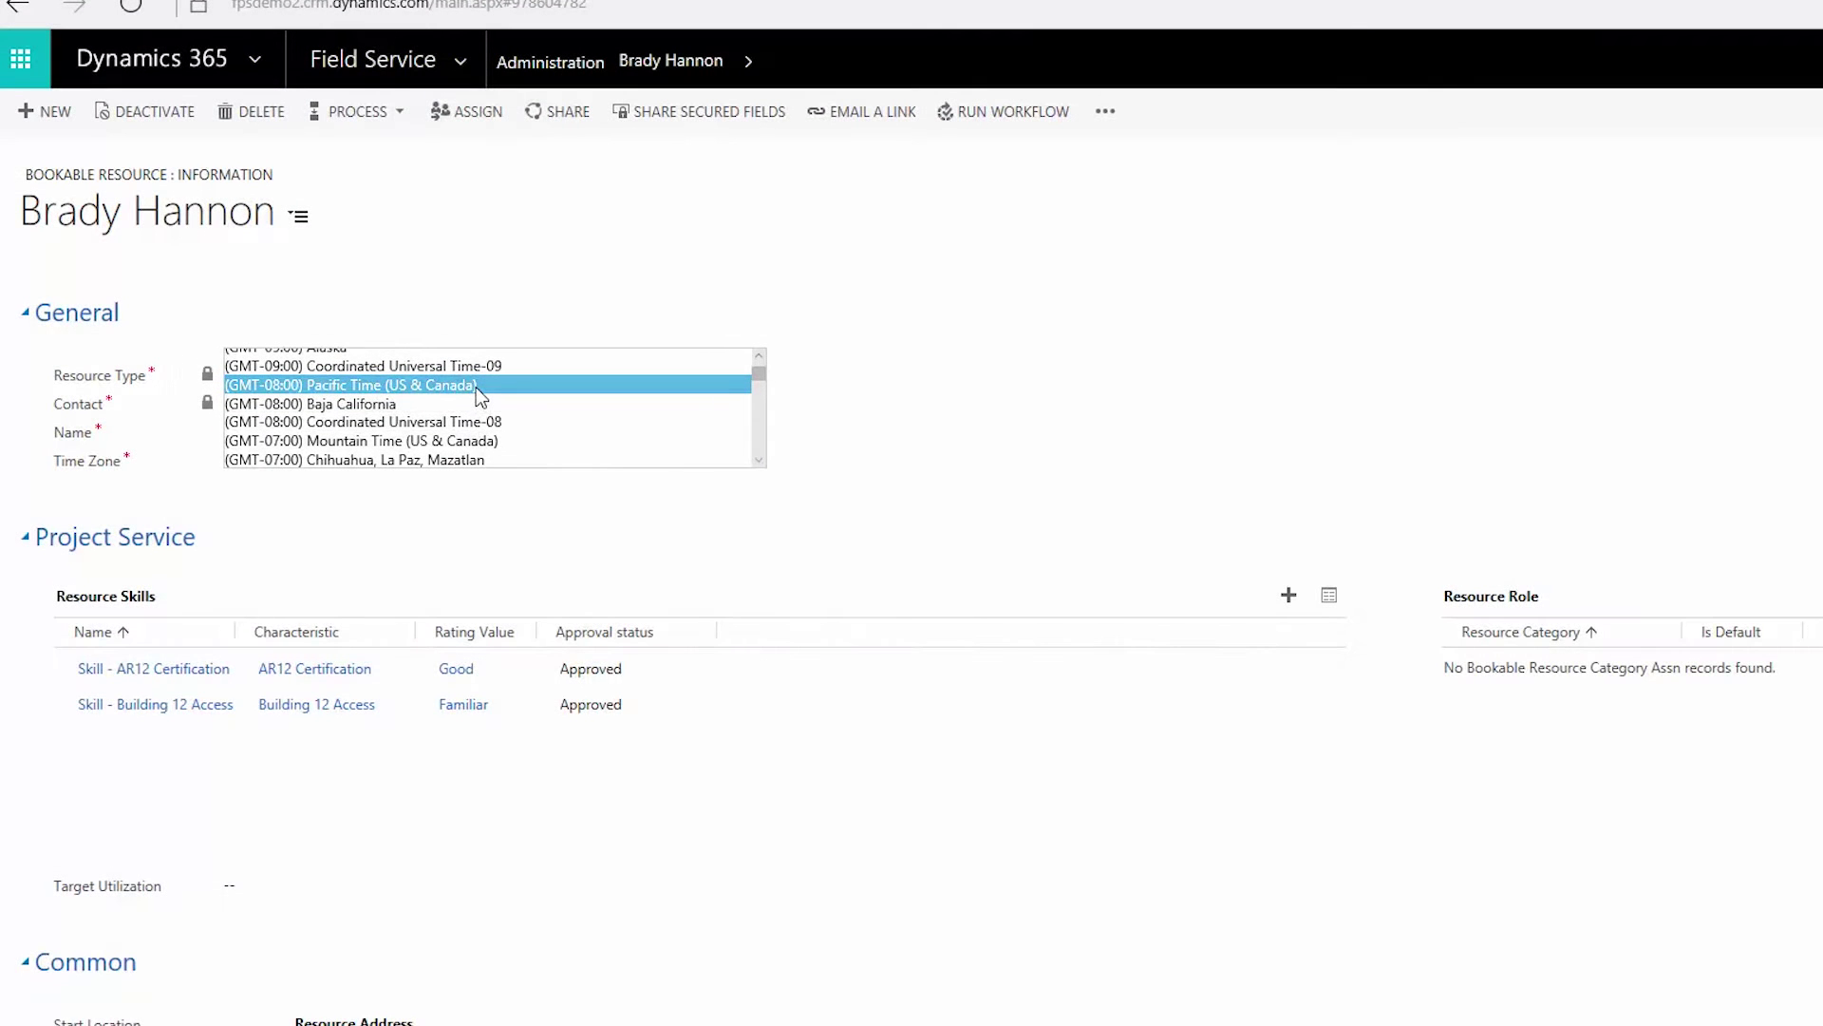
left_click(476, 386)
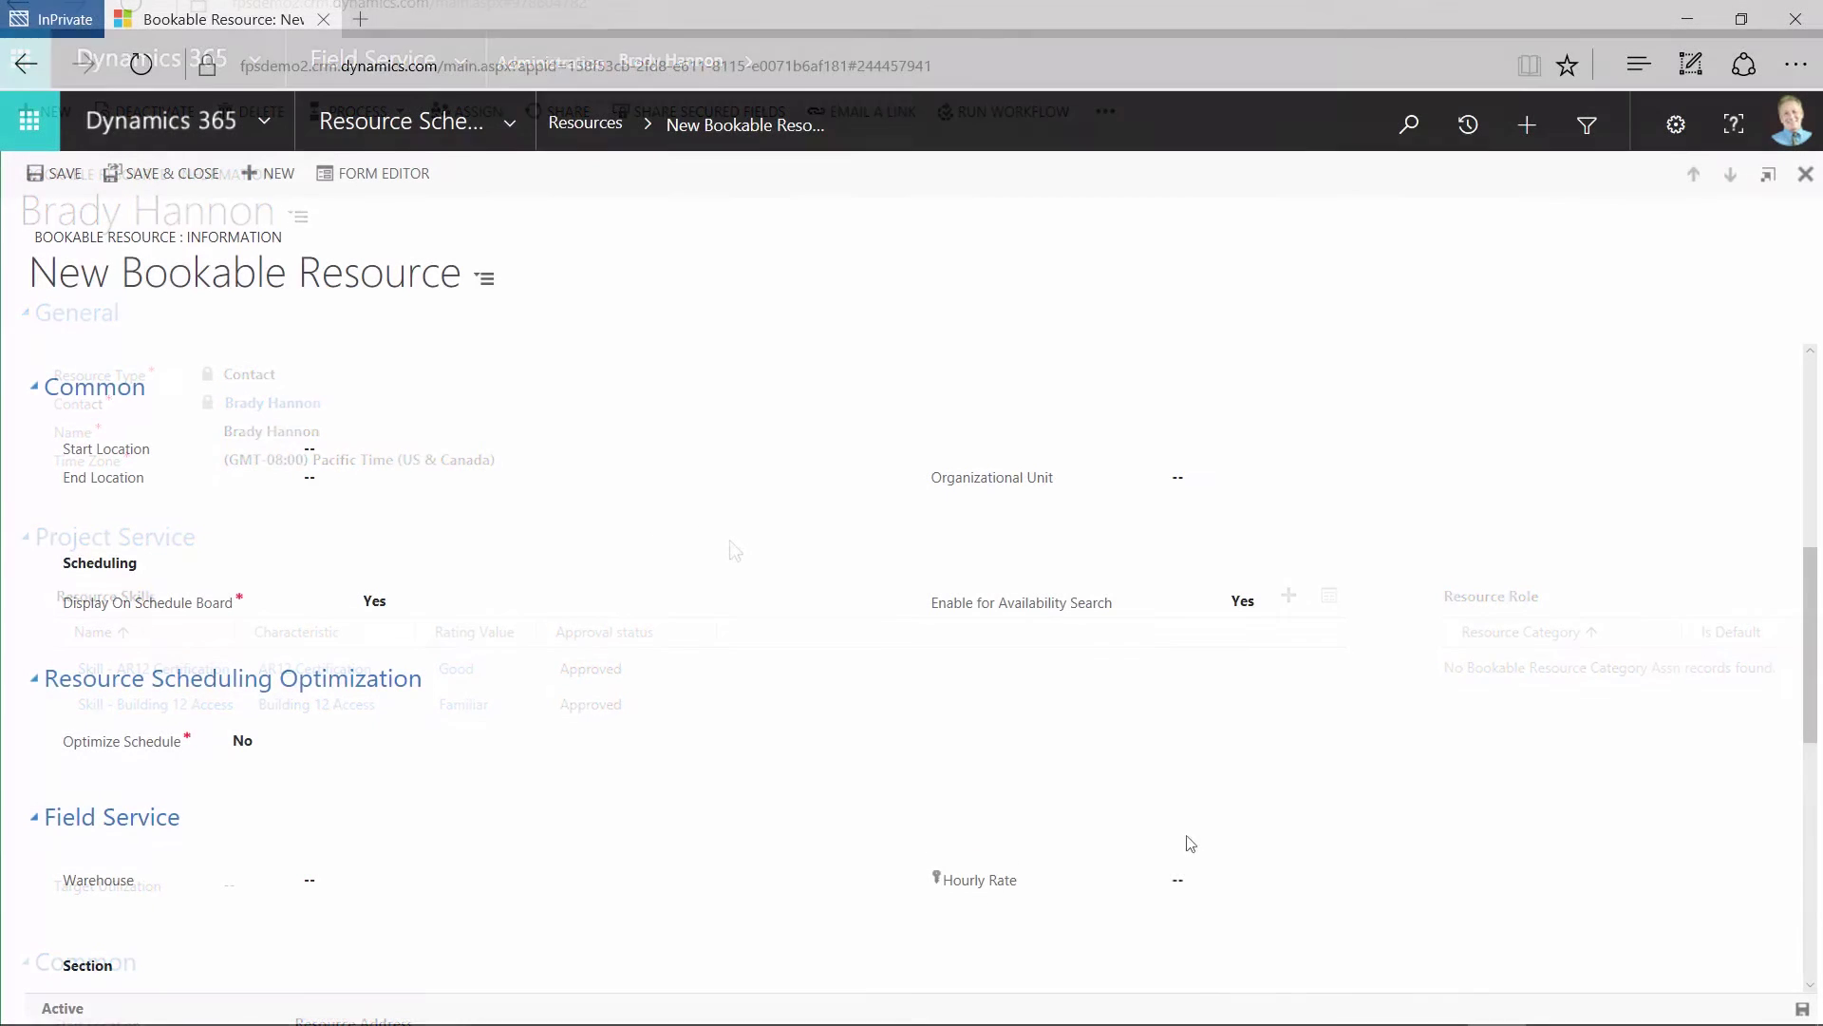
left_click(1191, 886)
type("80.00")
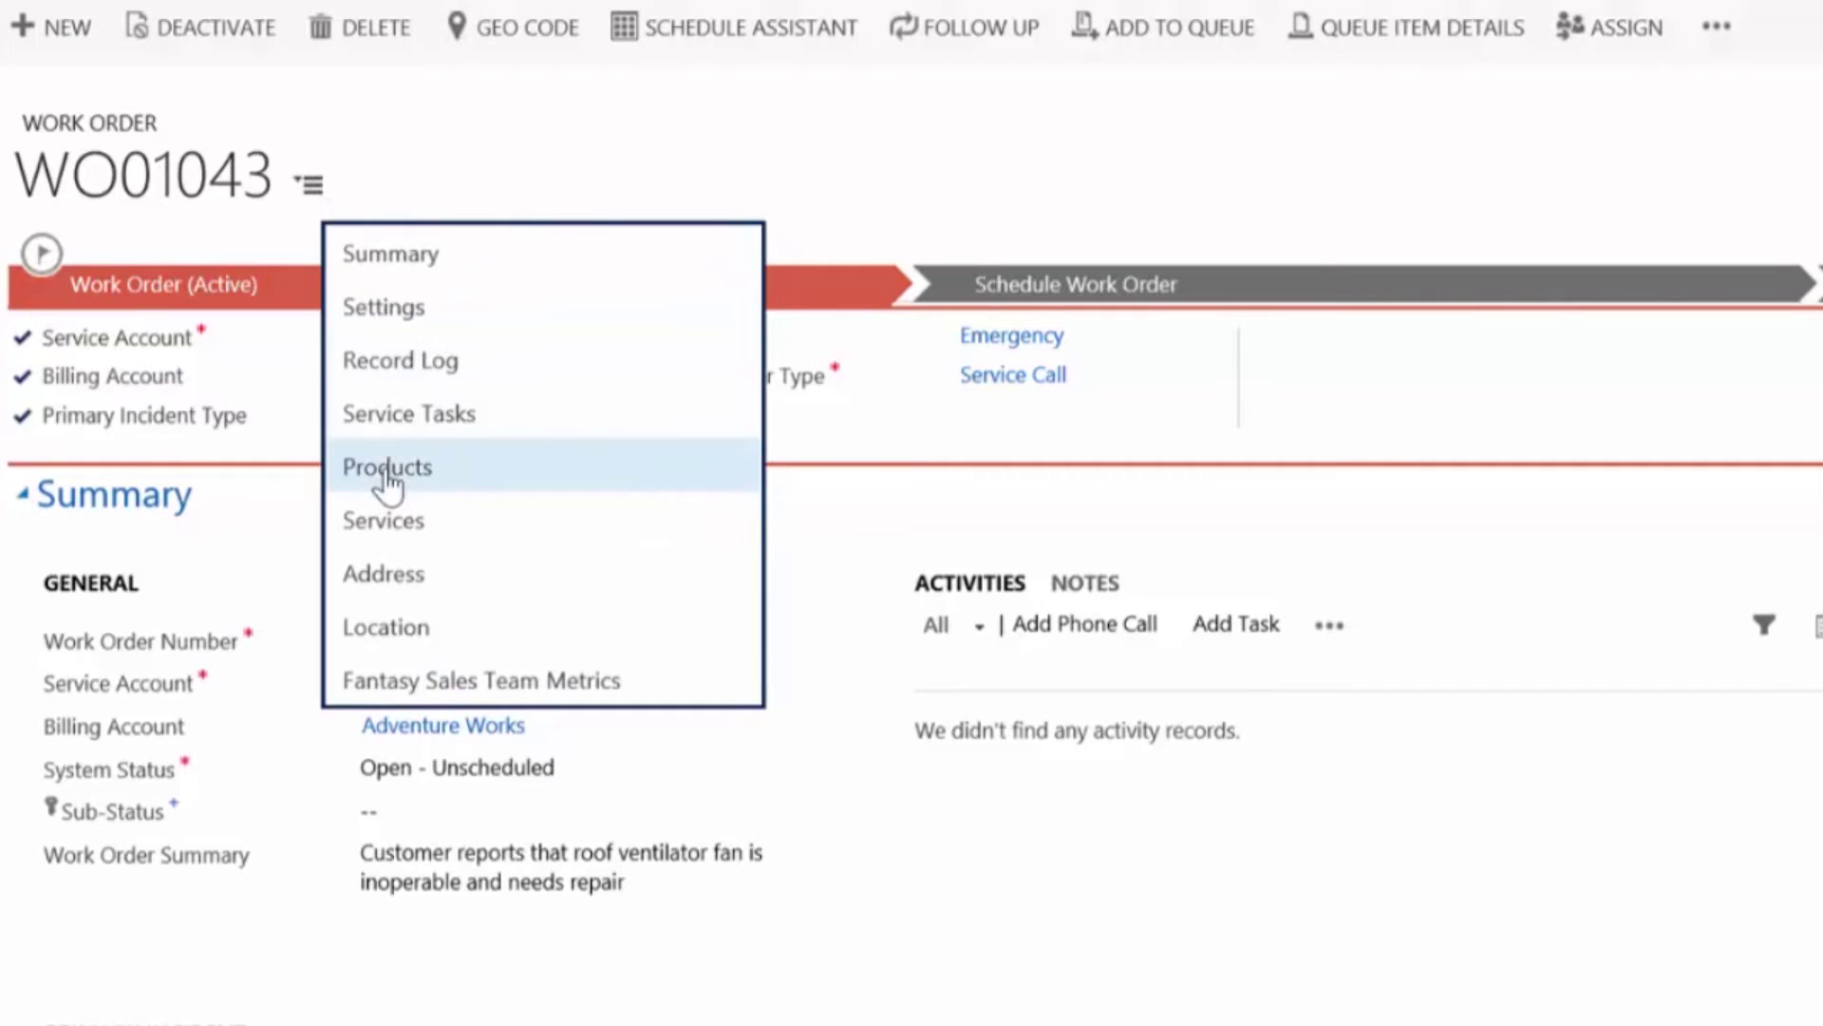
Step: Set the Roof Ventilator Fan Motor product's warehouse to Main, then save the resource
left_click(387, 472)
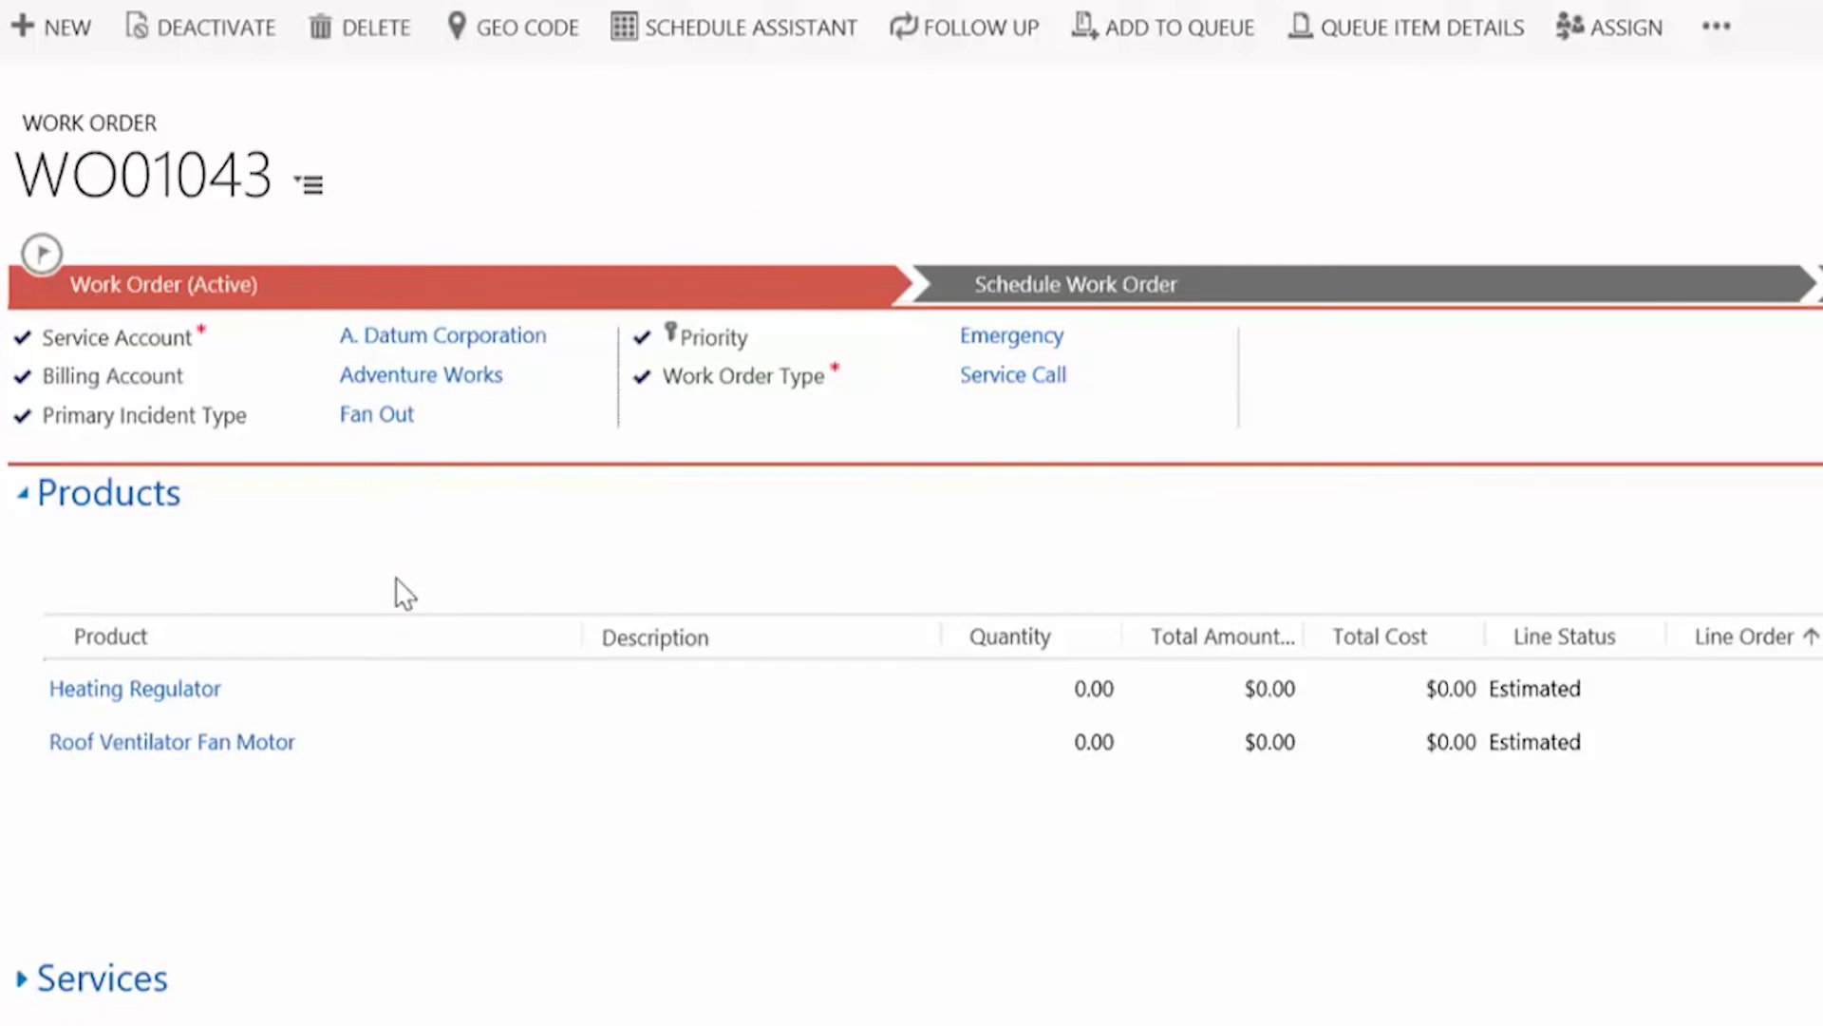
double_click(407, 738)
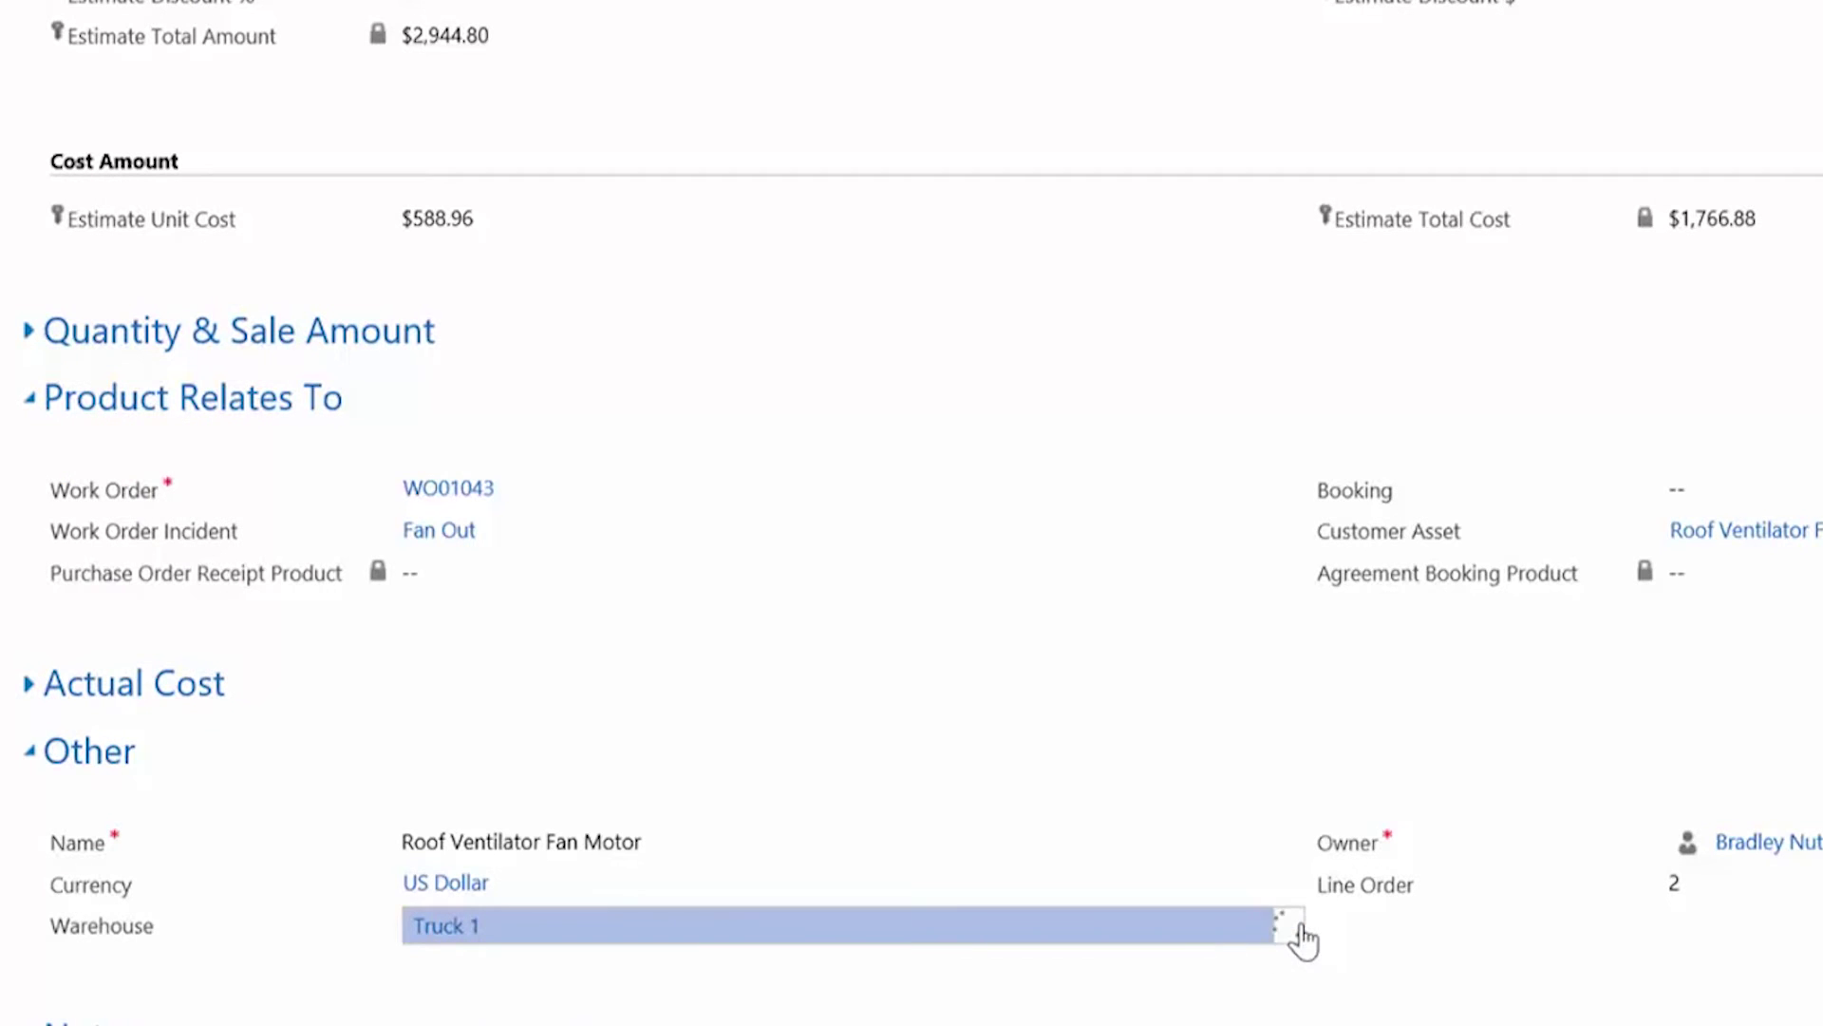
left_click(1290, 927)
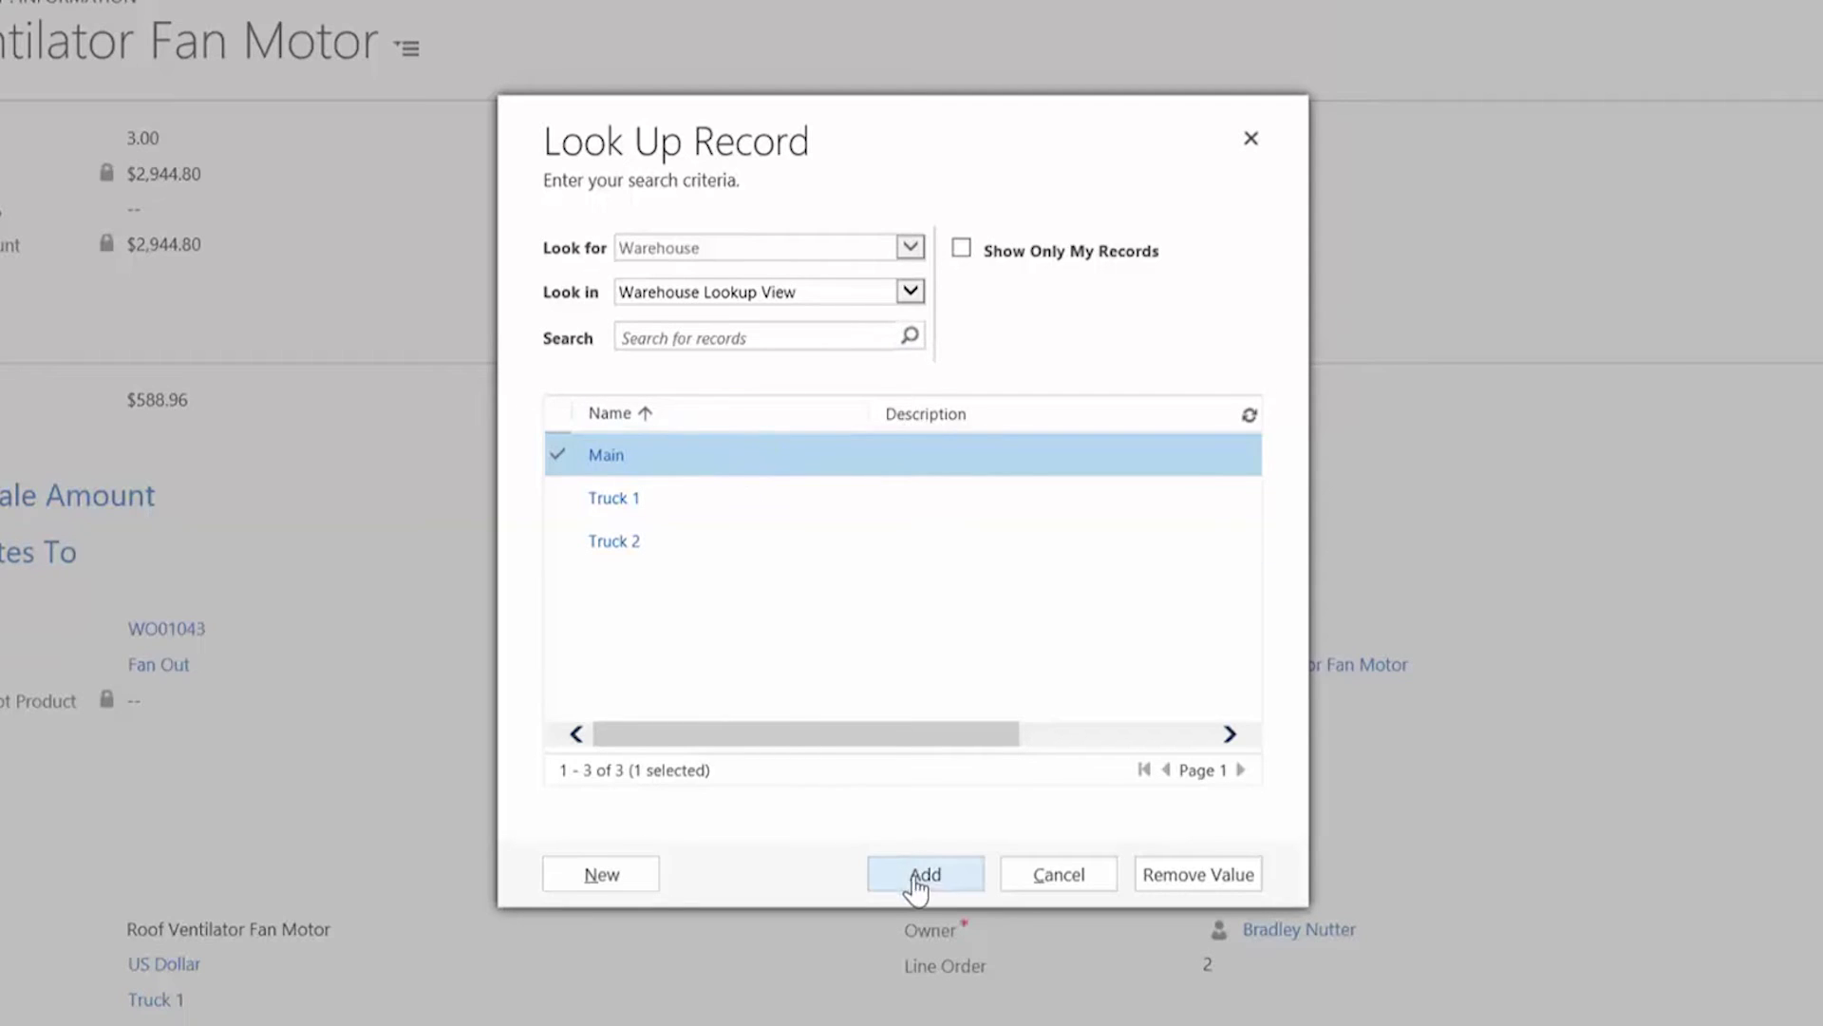
left_click(921, 874)
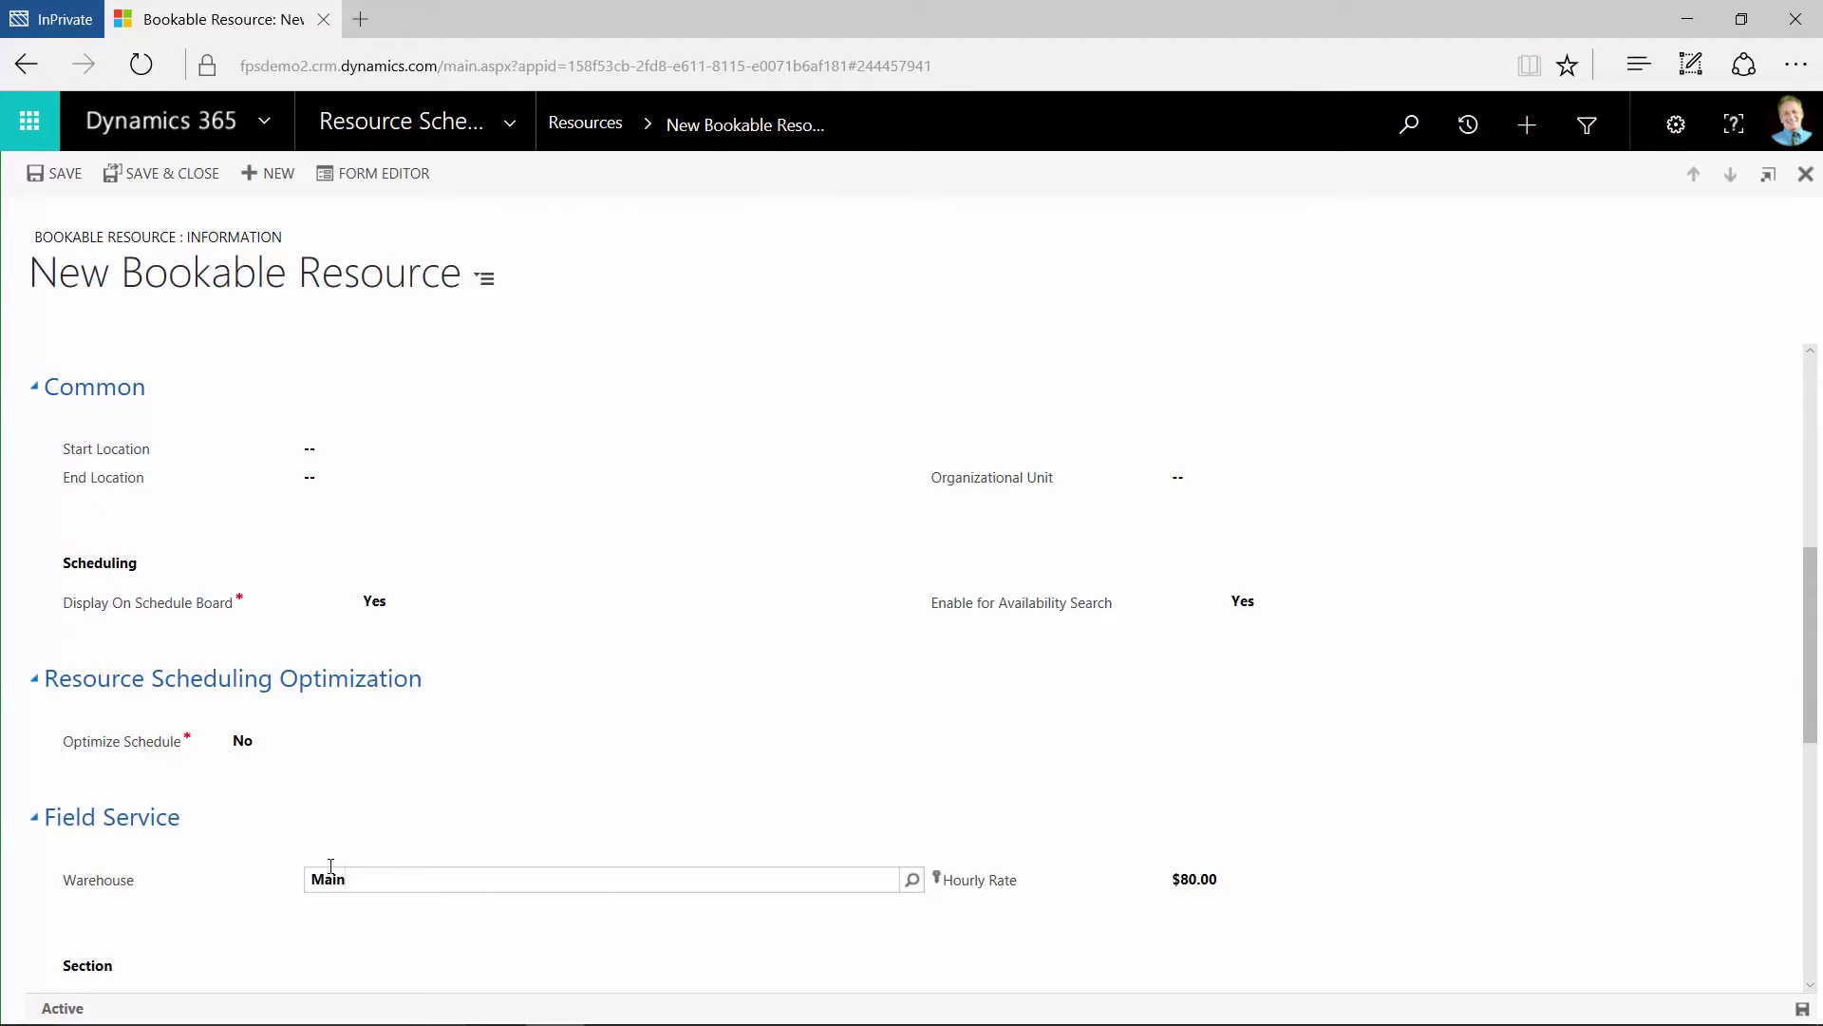
left_click(71, 176)
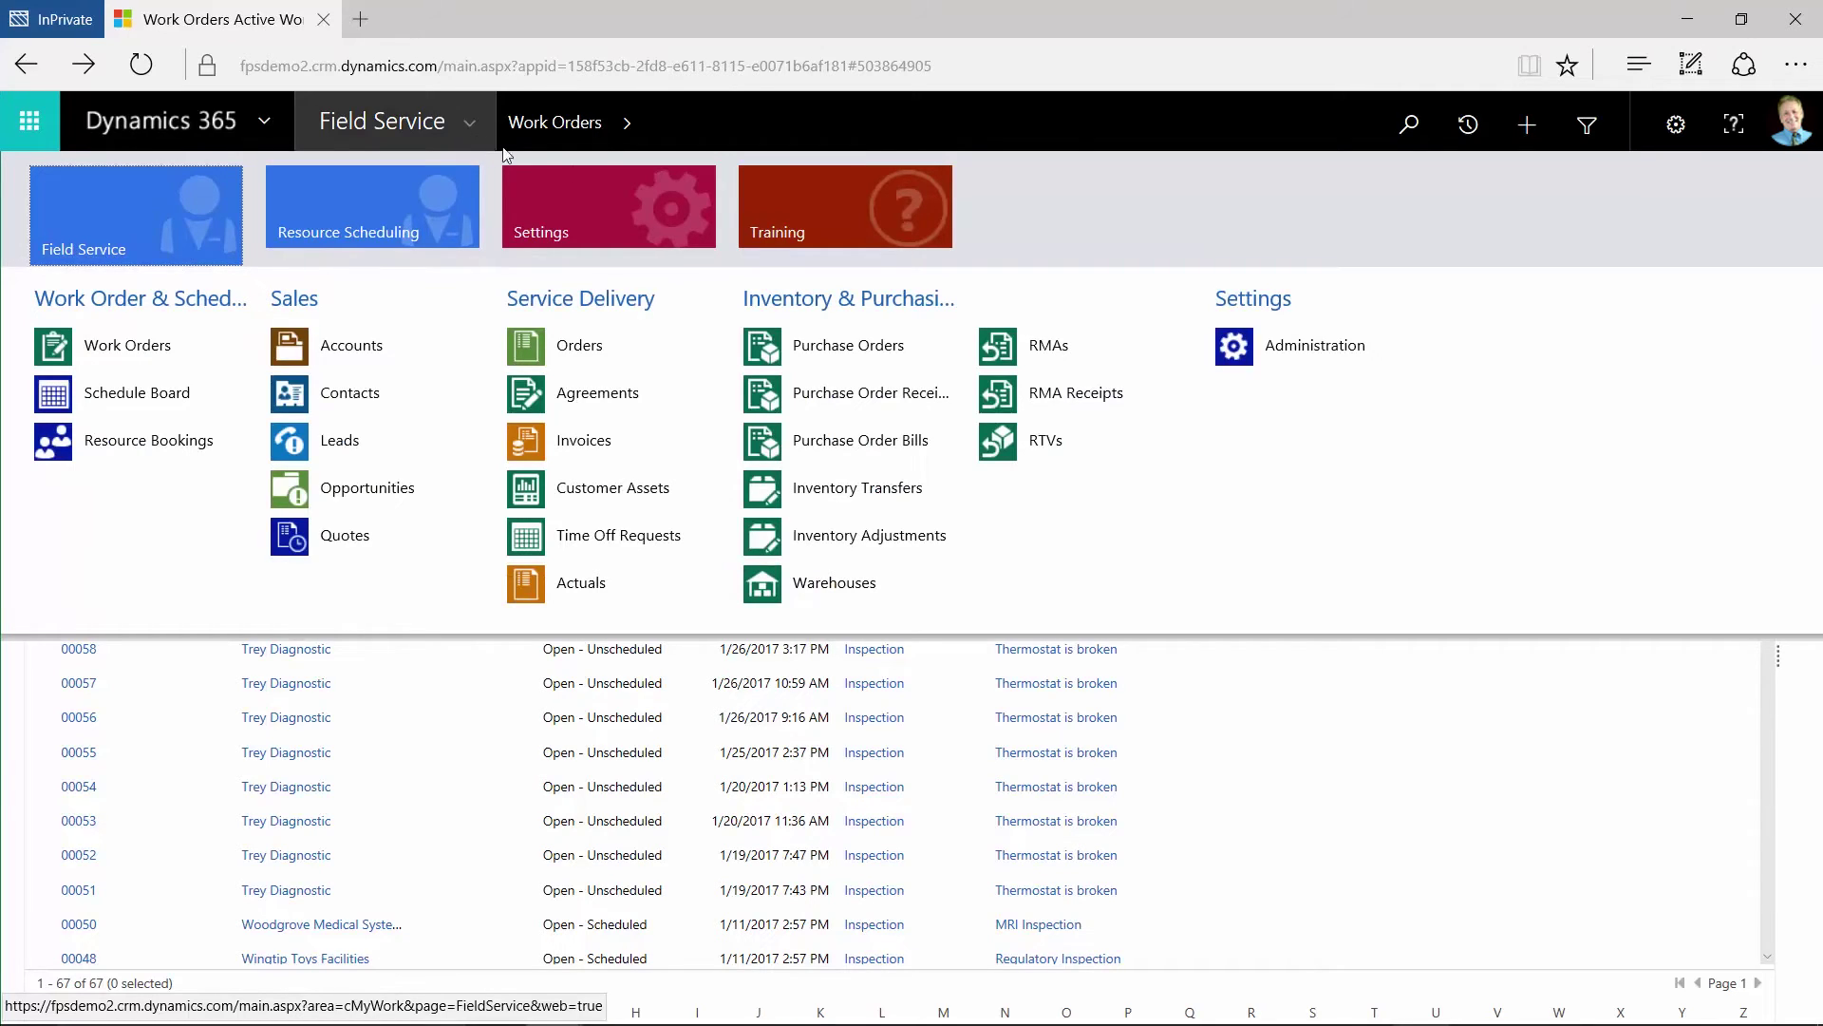
Step: Open the resource's work hours calendar and start a new weekly schedule
left_click(1290, 346)
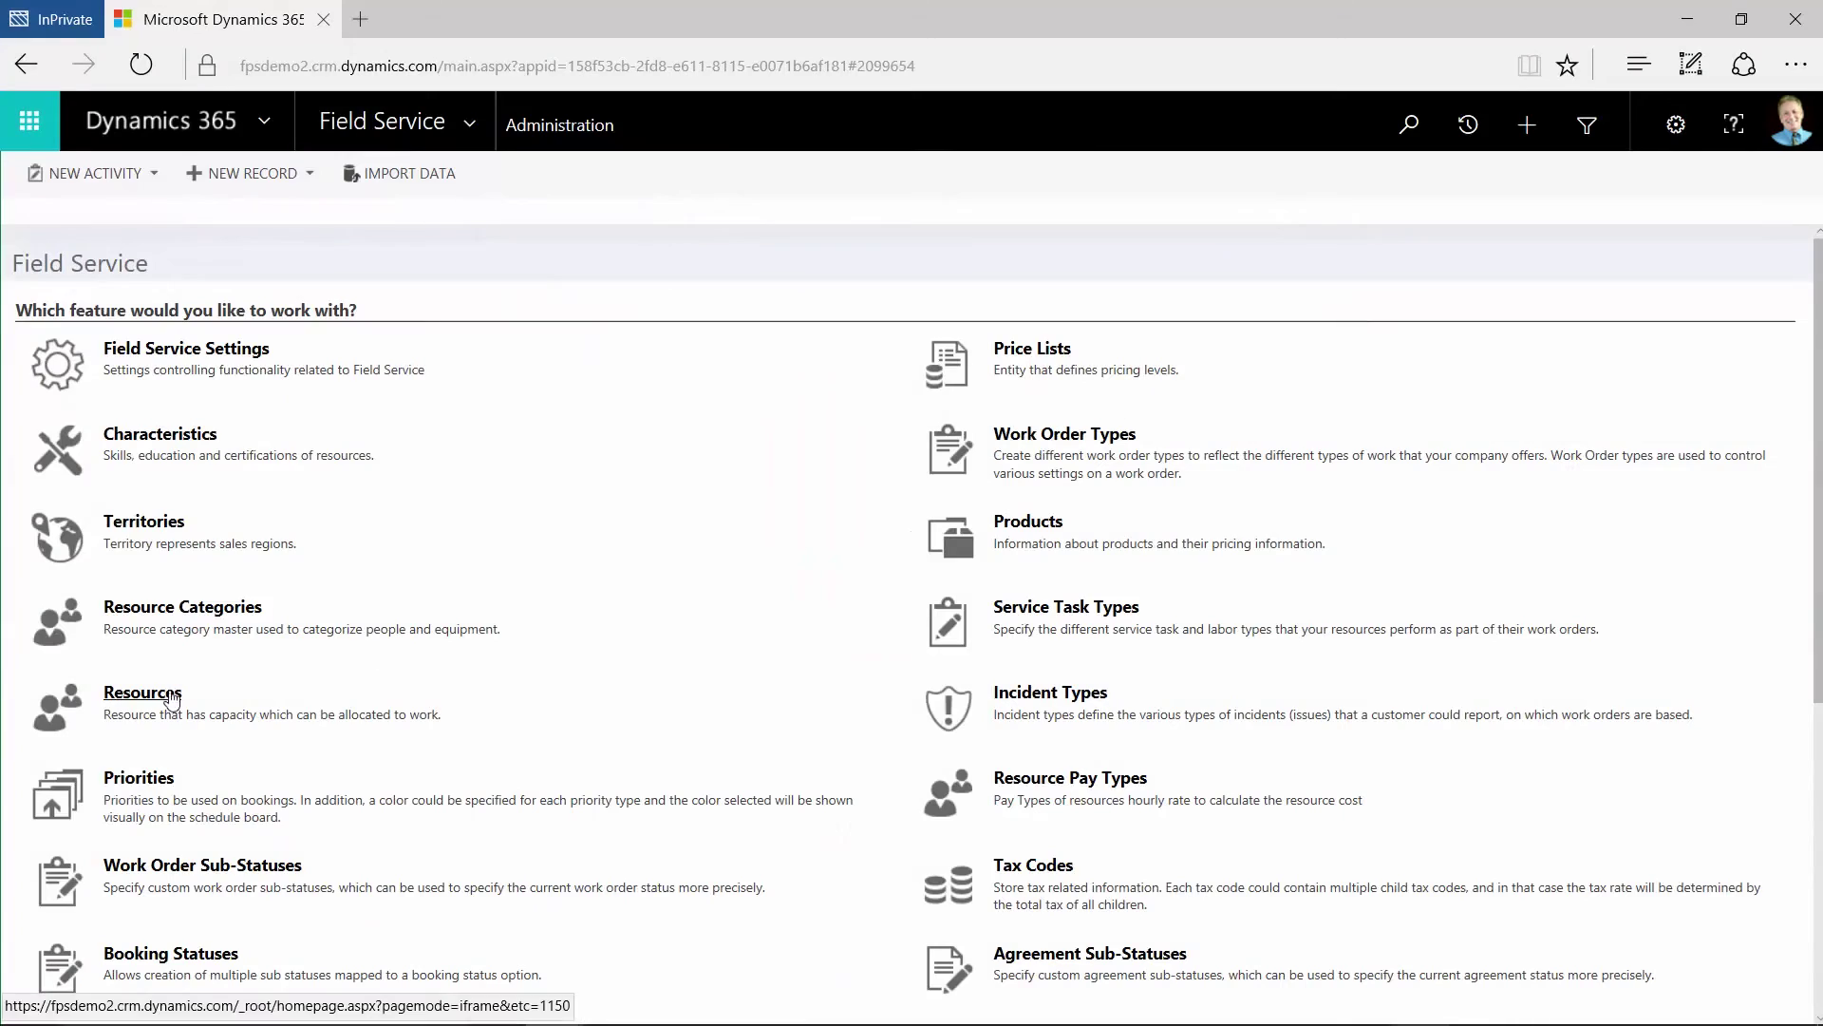
left_click(171, 701)
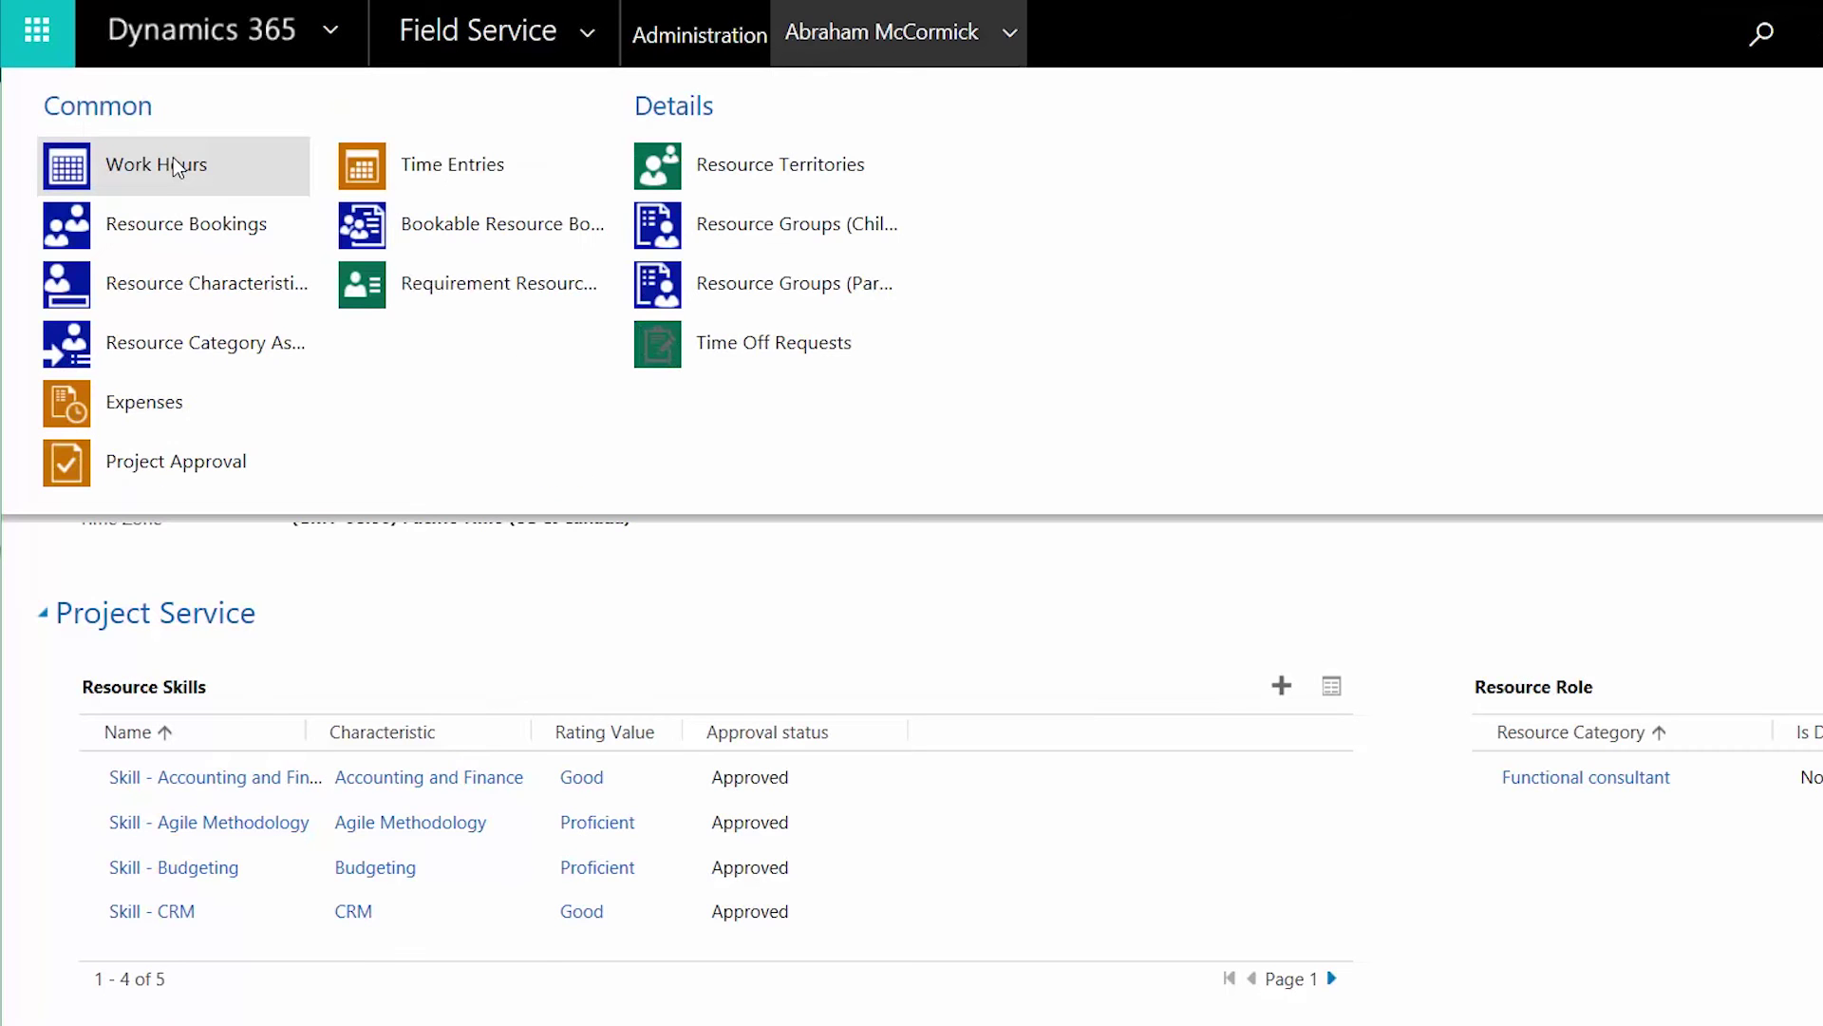
left_click(173, 164)
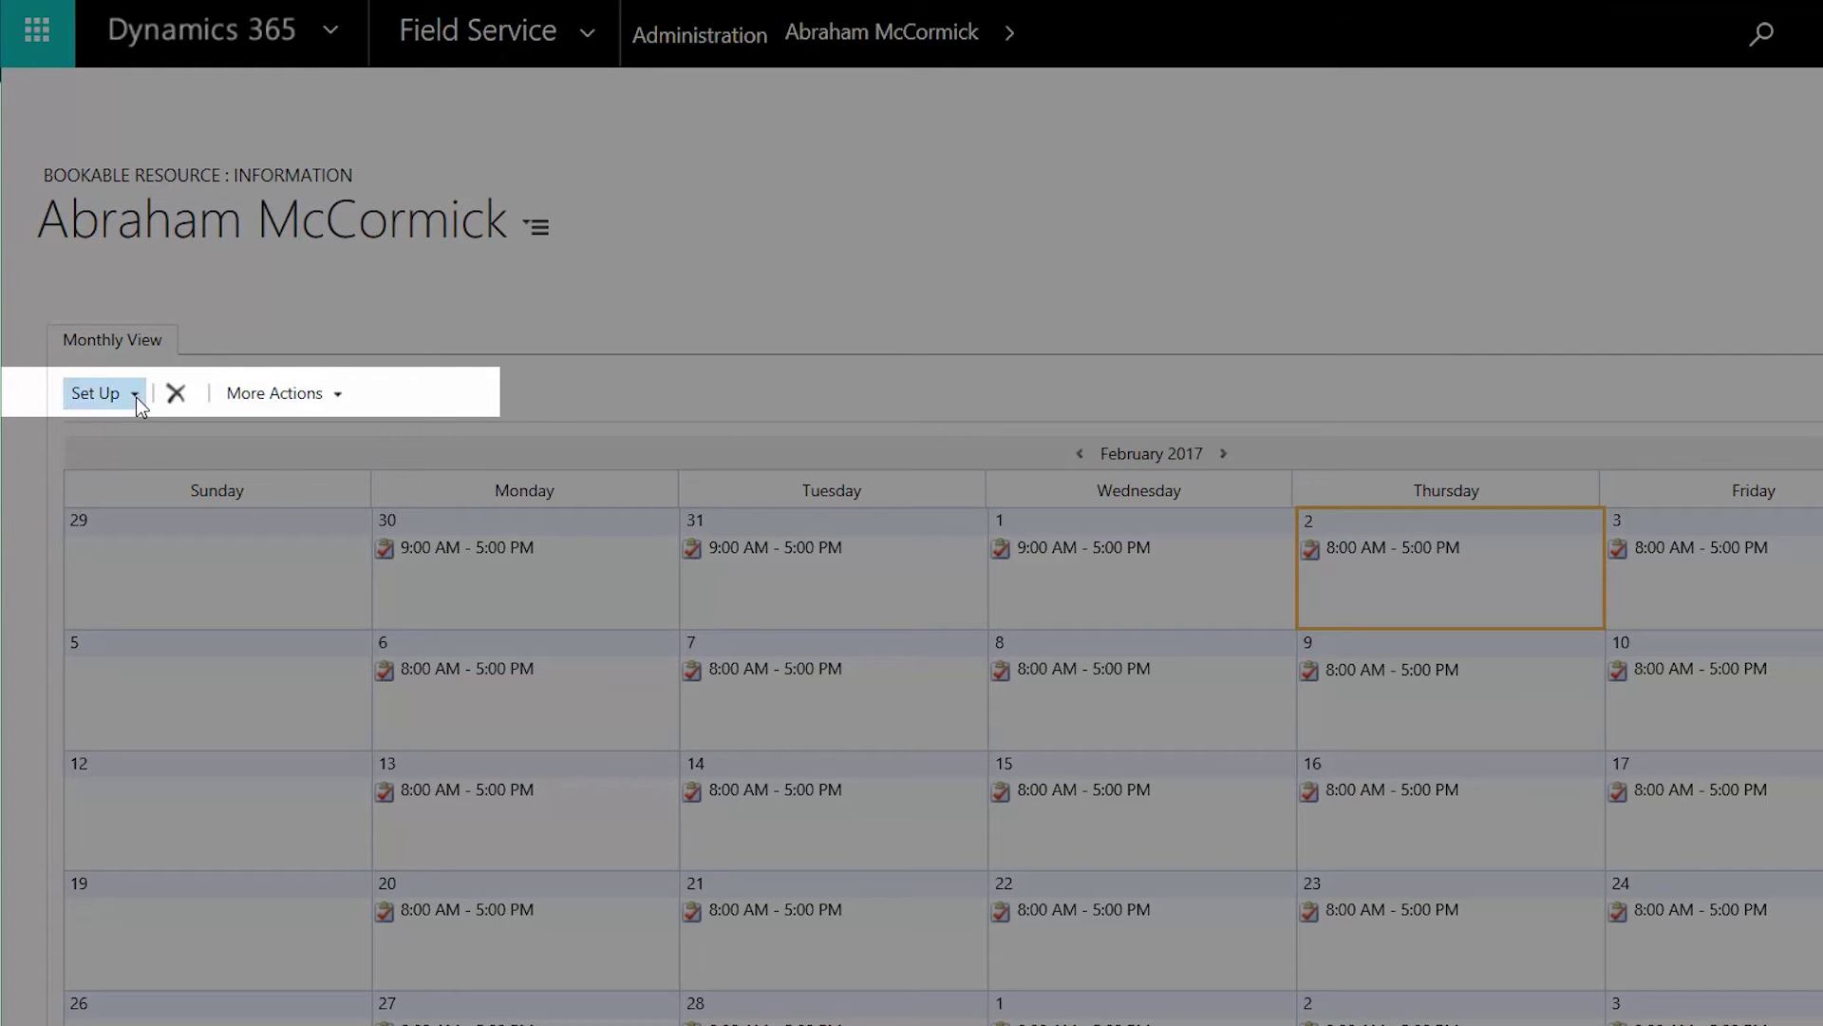
left_click(134, 397)
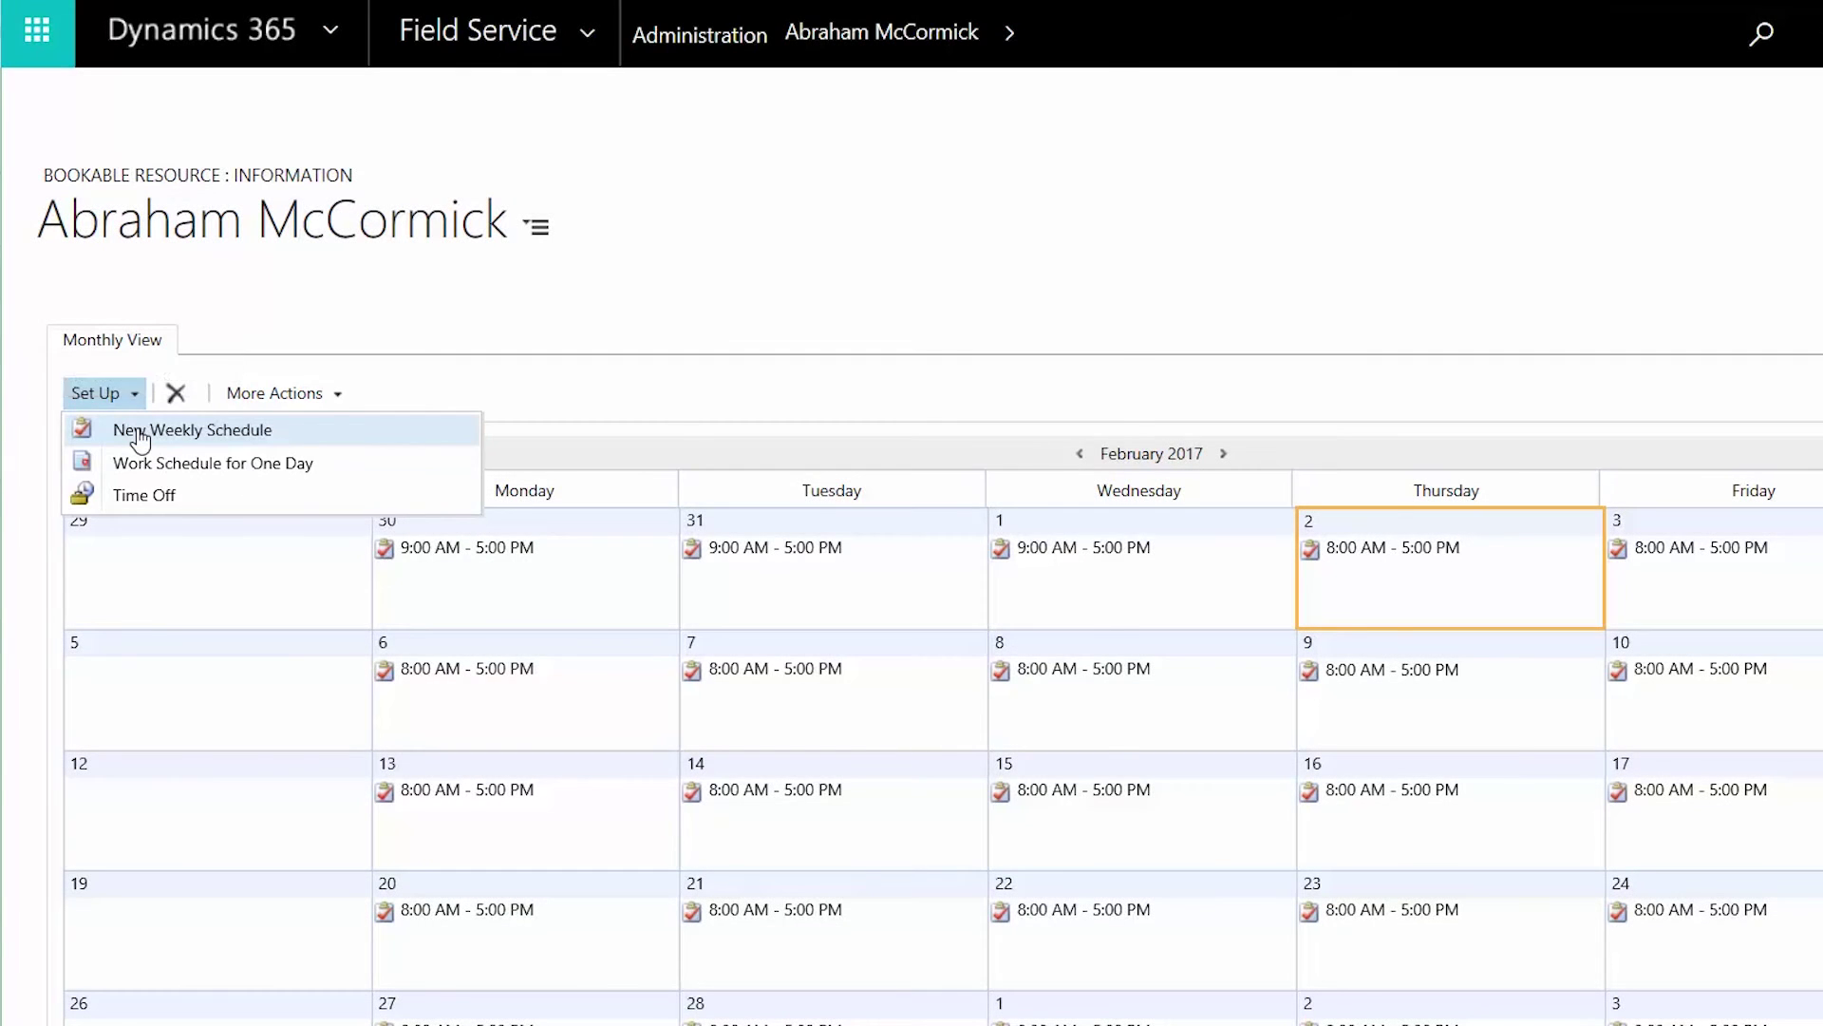
left_click(142, 432)
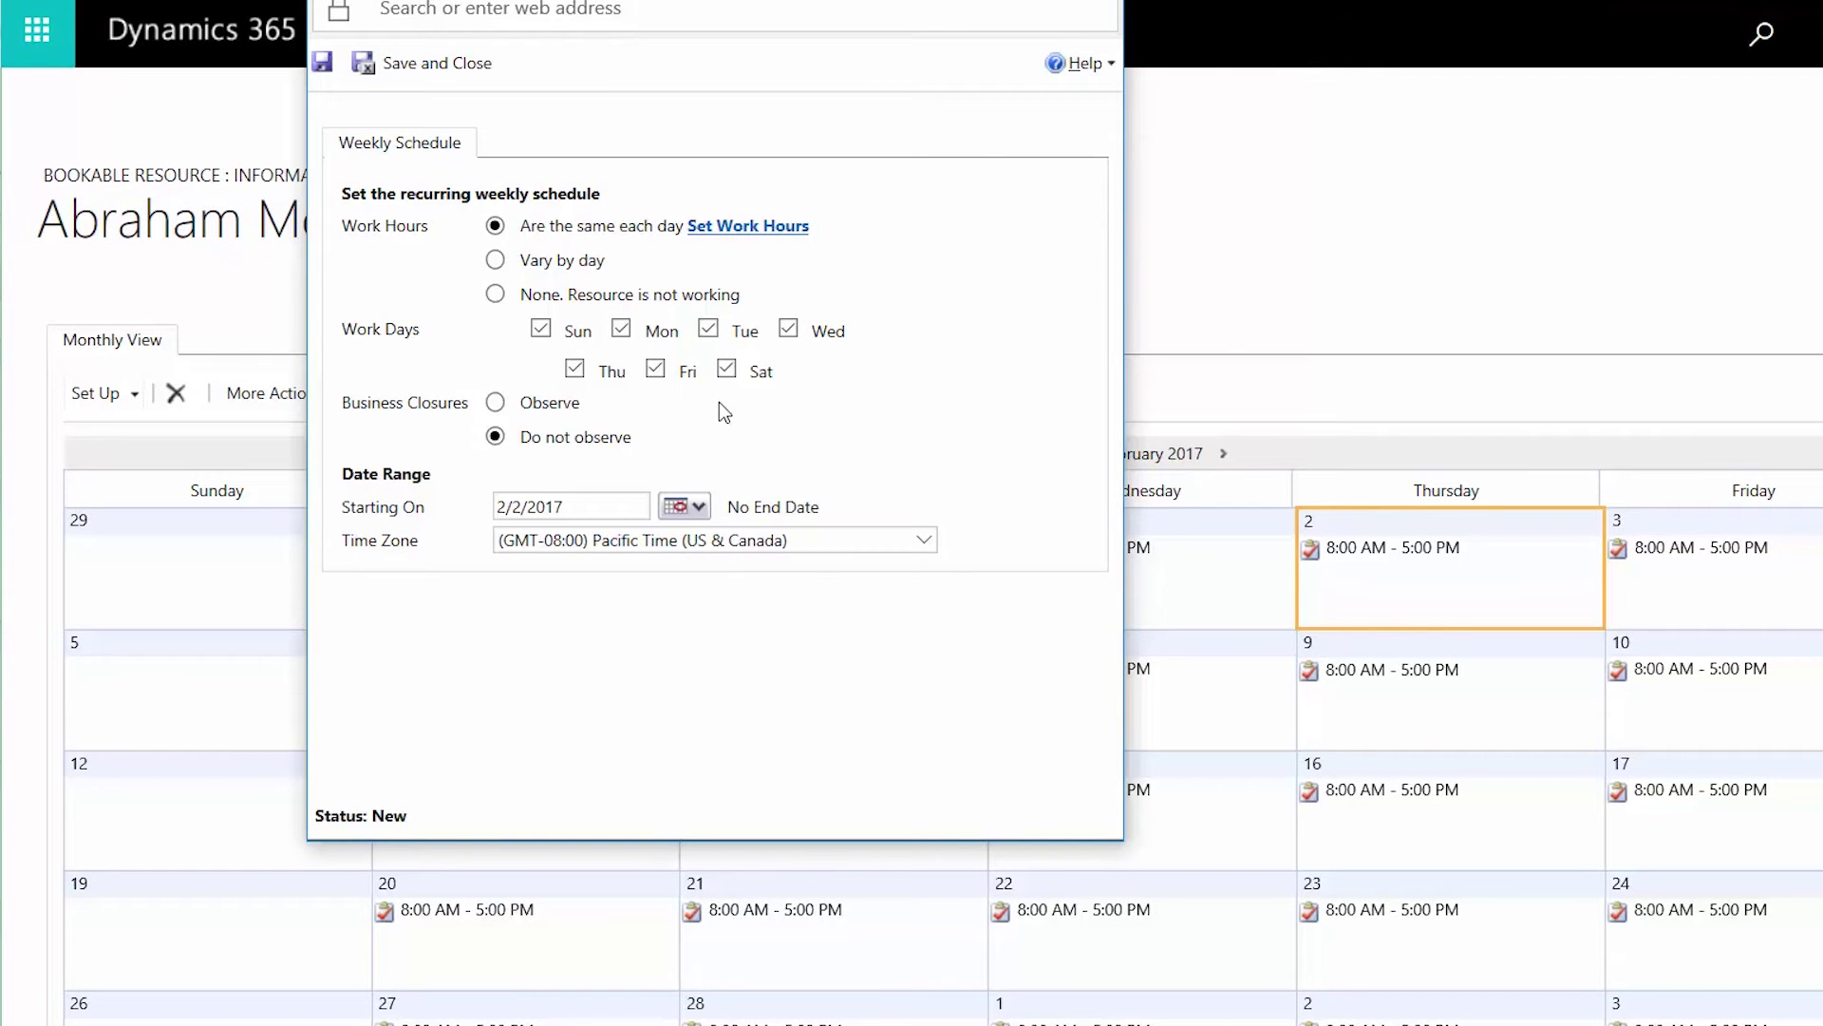
Step: Schedule Monday–Friday, observing closures, Pacific Time, 8–5 with a 12:30–1:00 PM break
left_click(725, 372)
left_click(541, 331)
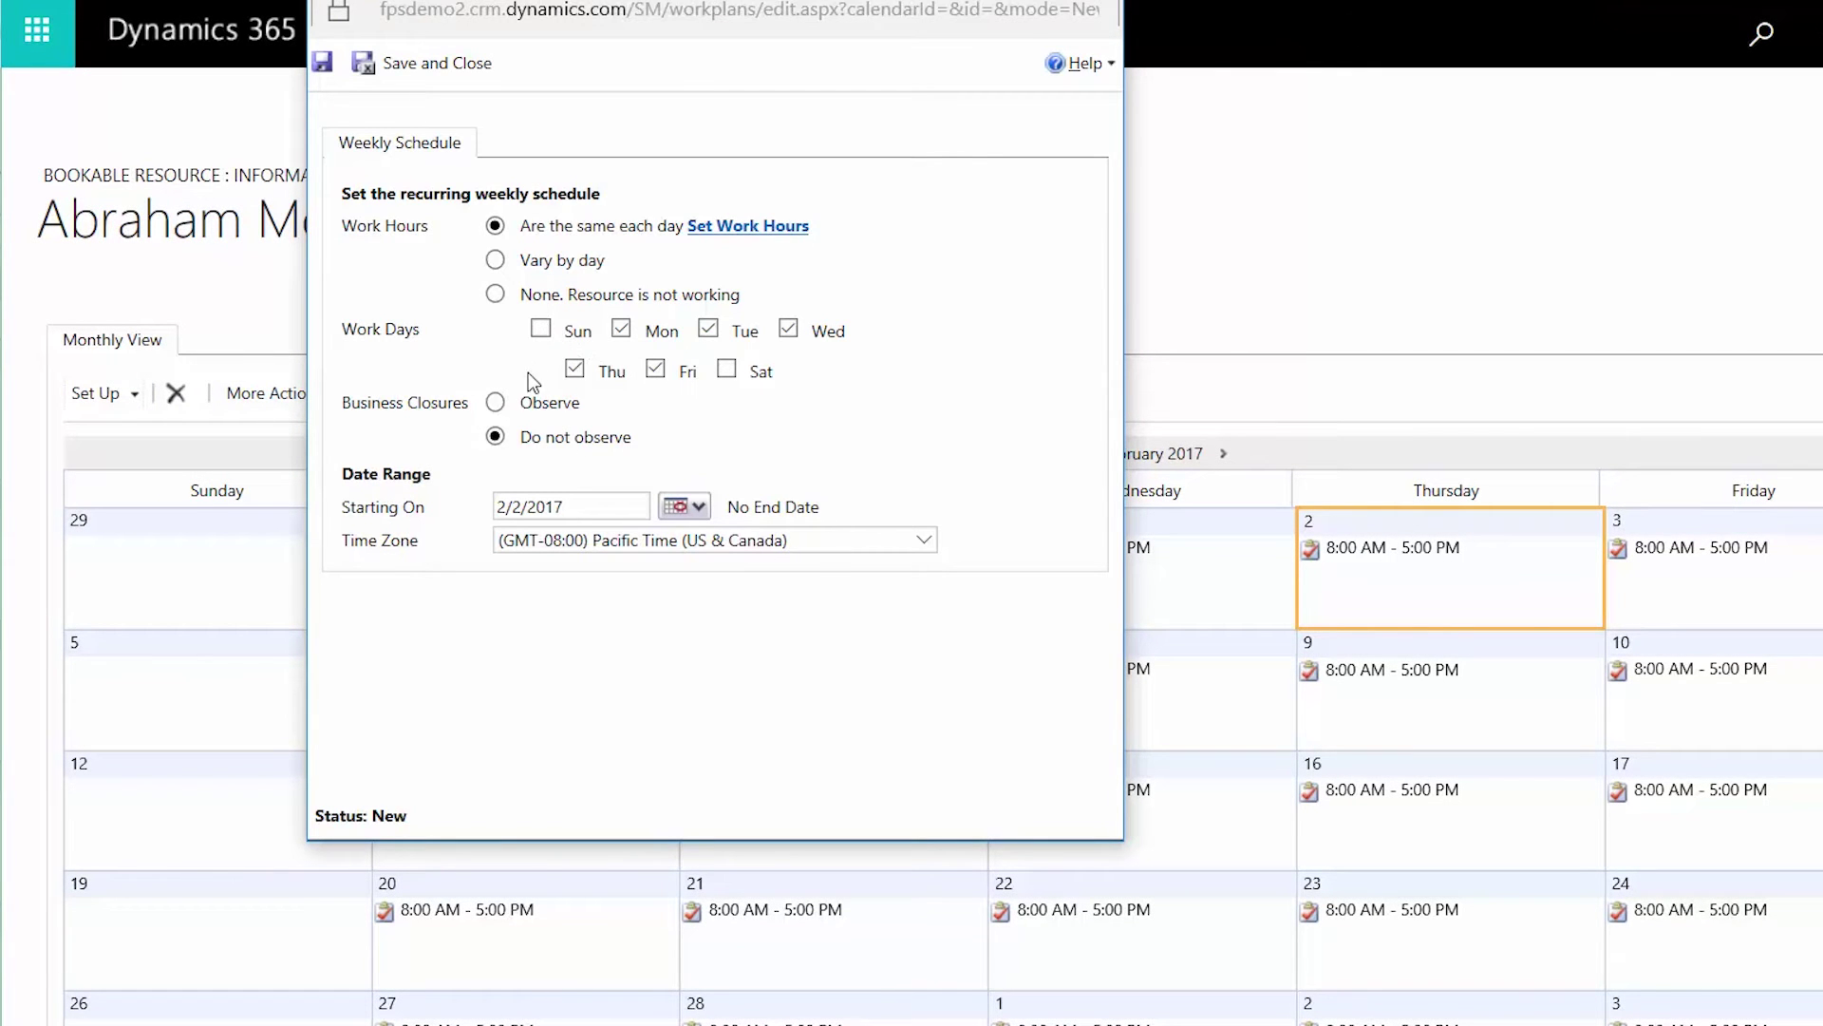
left_click(495, 404)
left_click(657, 549)
left_click(613, 304)
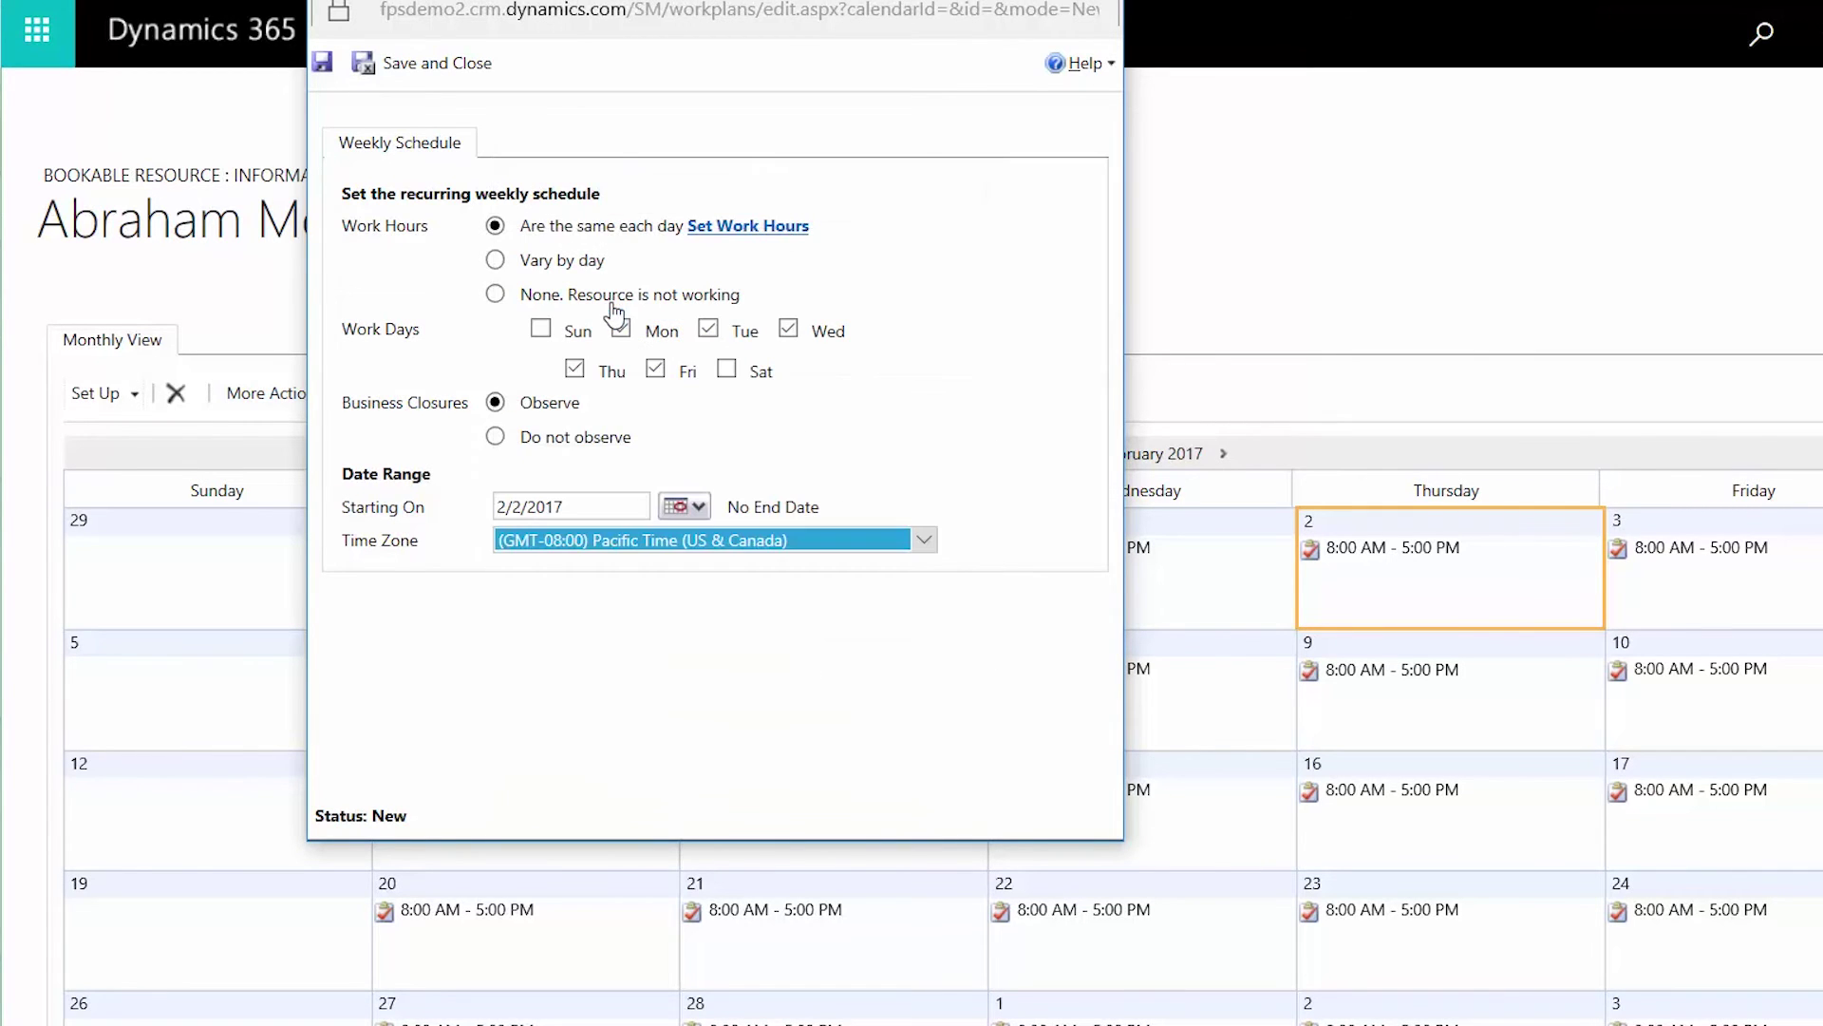
left_click(753, 228)
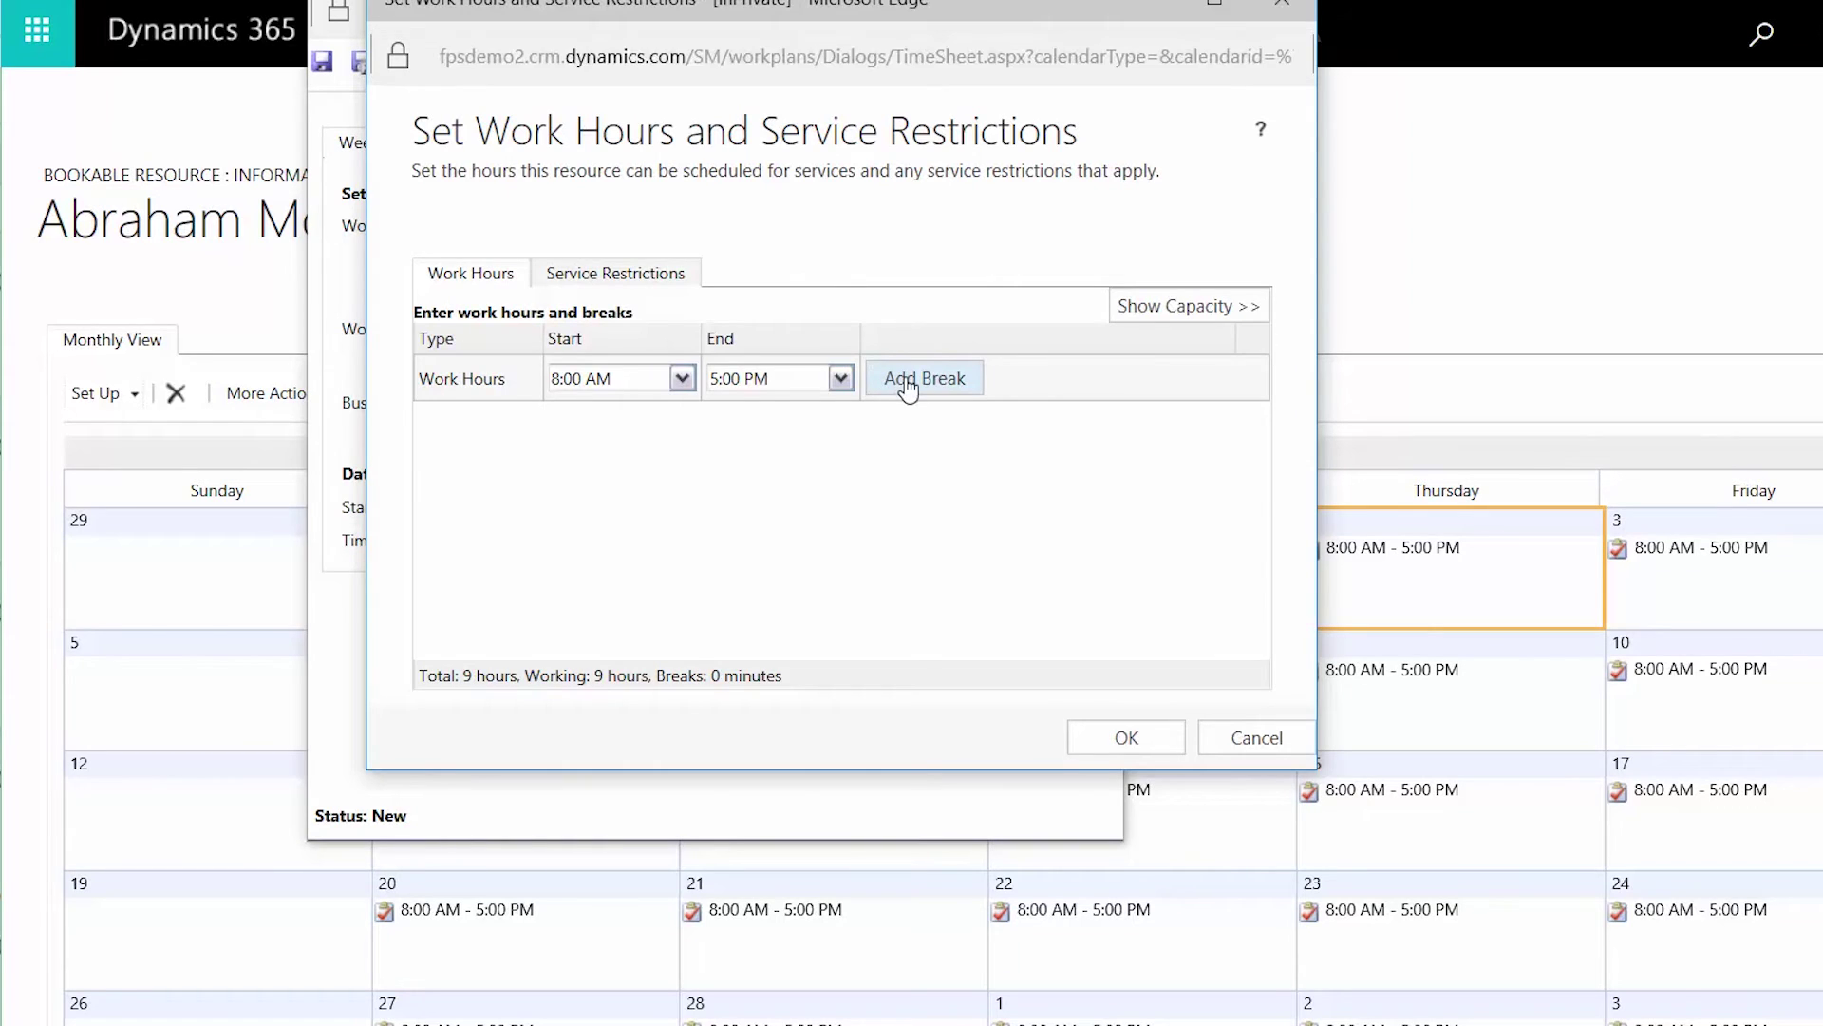
left_click(907, 380)
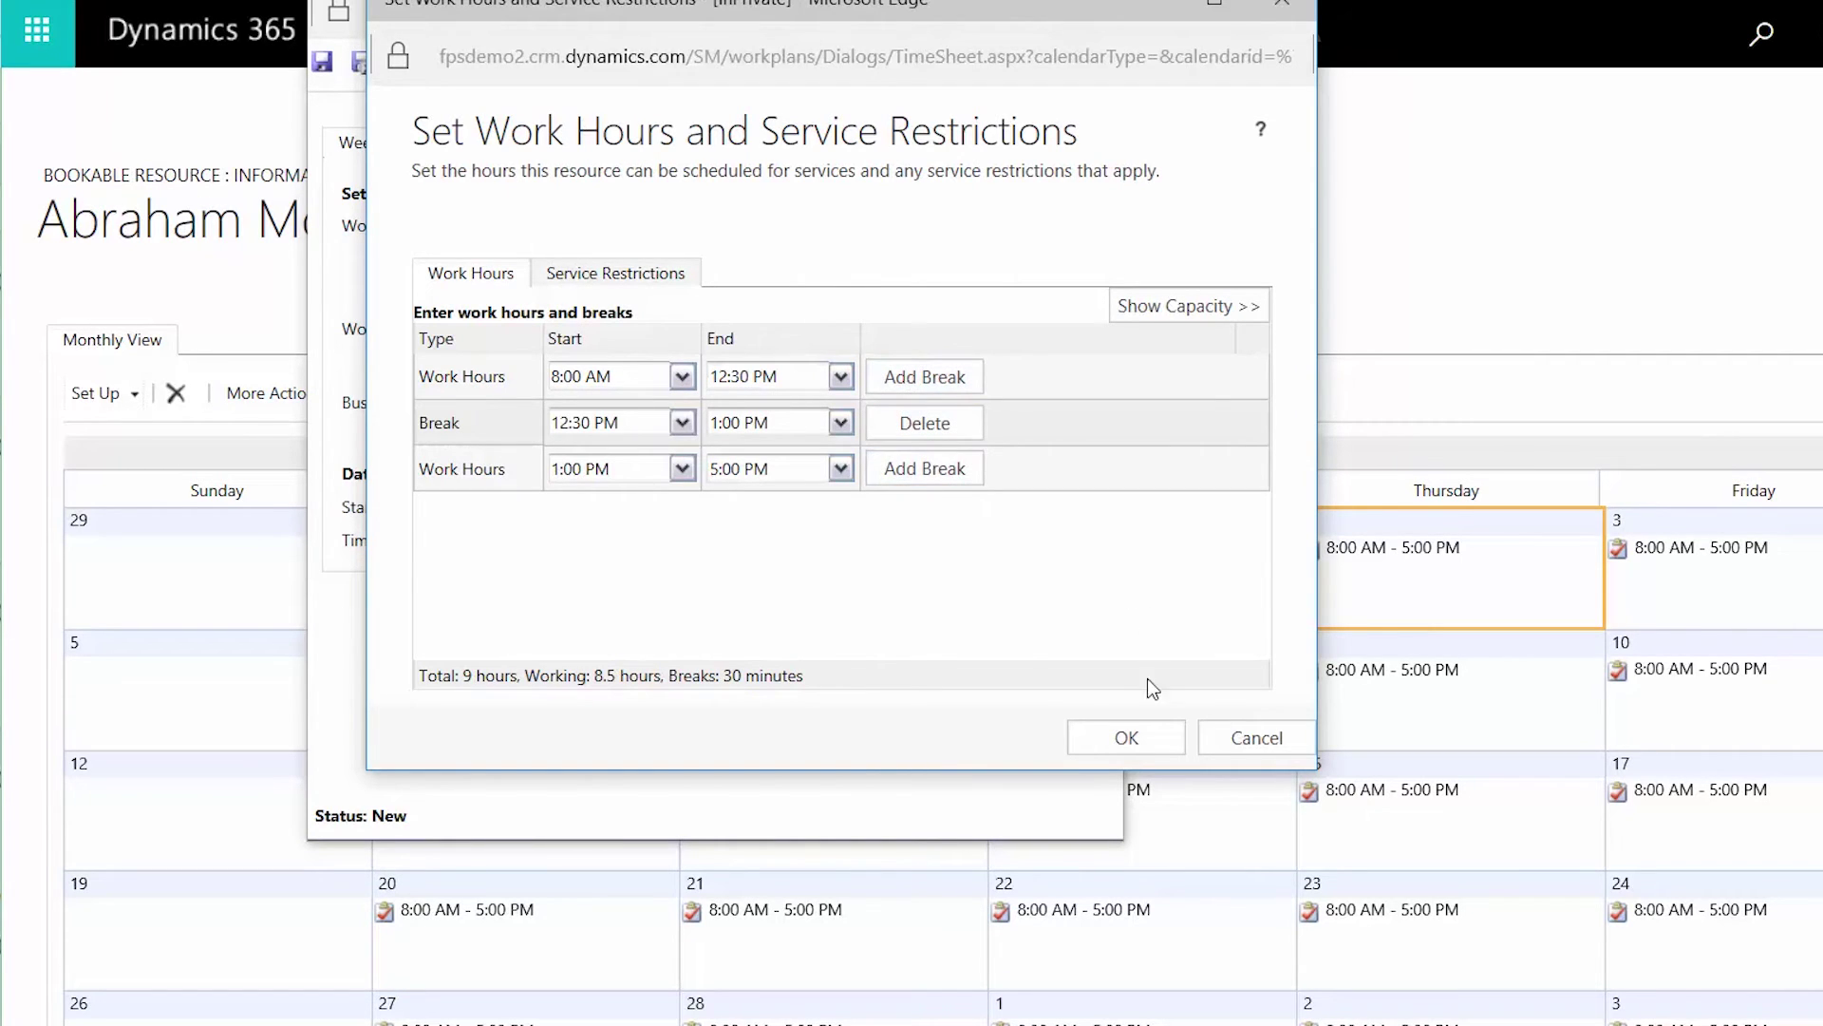
left_click(1147, 748)
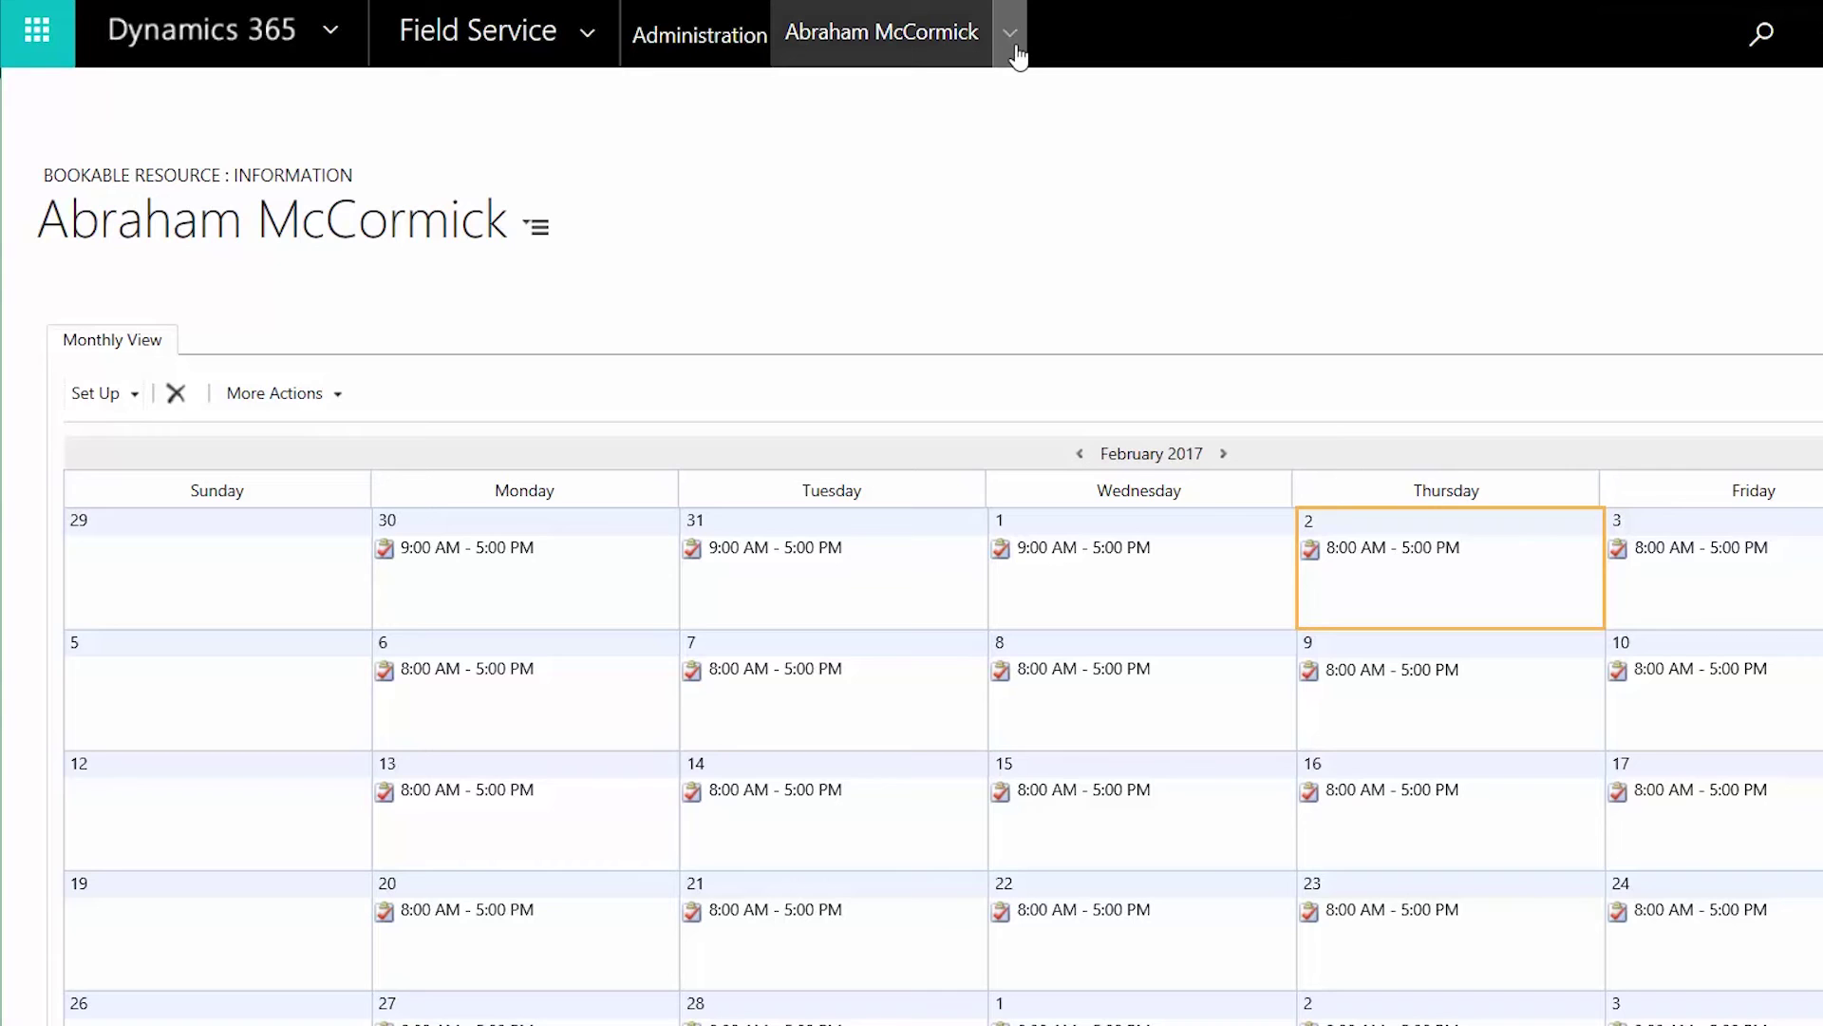
Step: Add a new resource territory for the resource with territory WA
left_click(1016, 50)
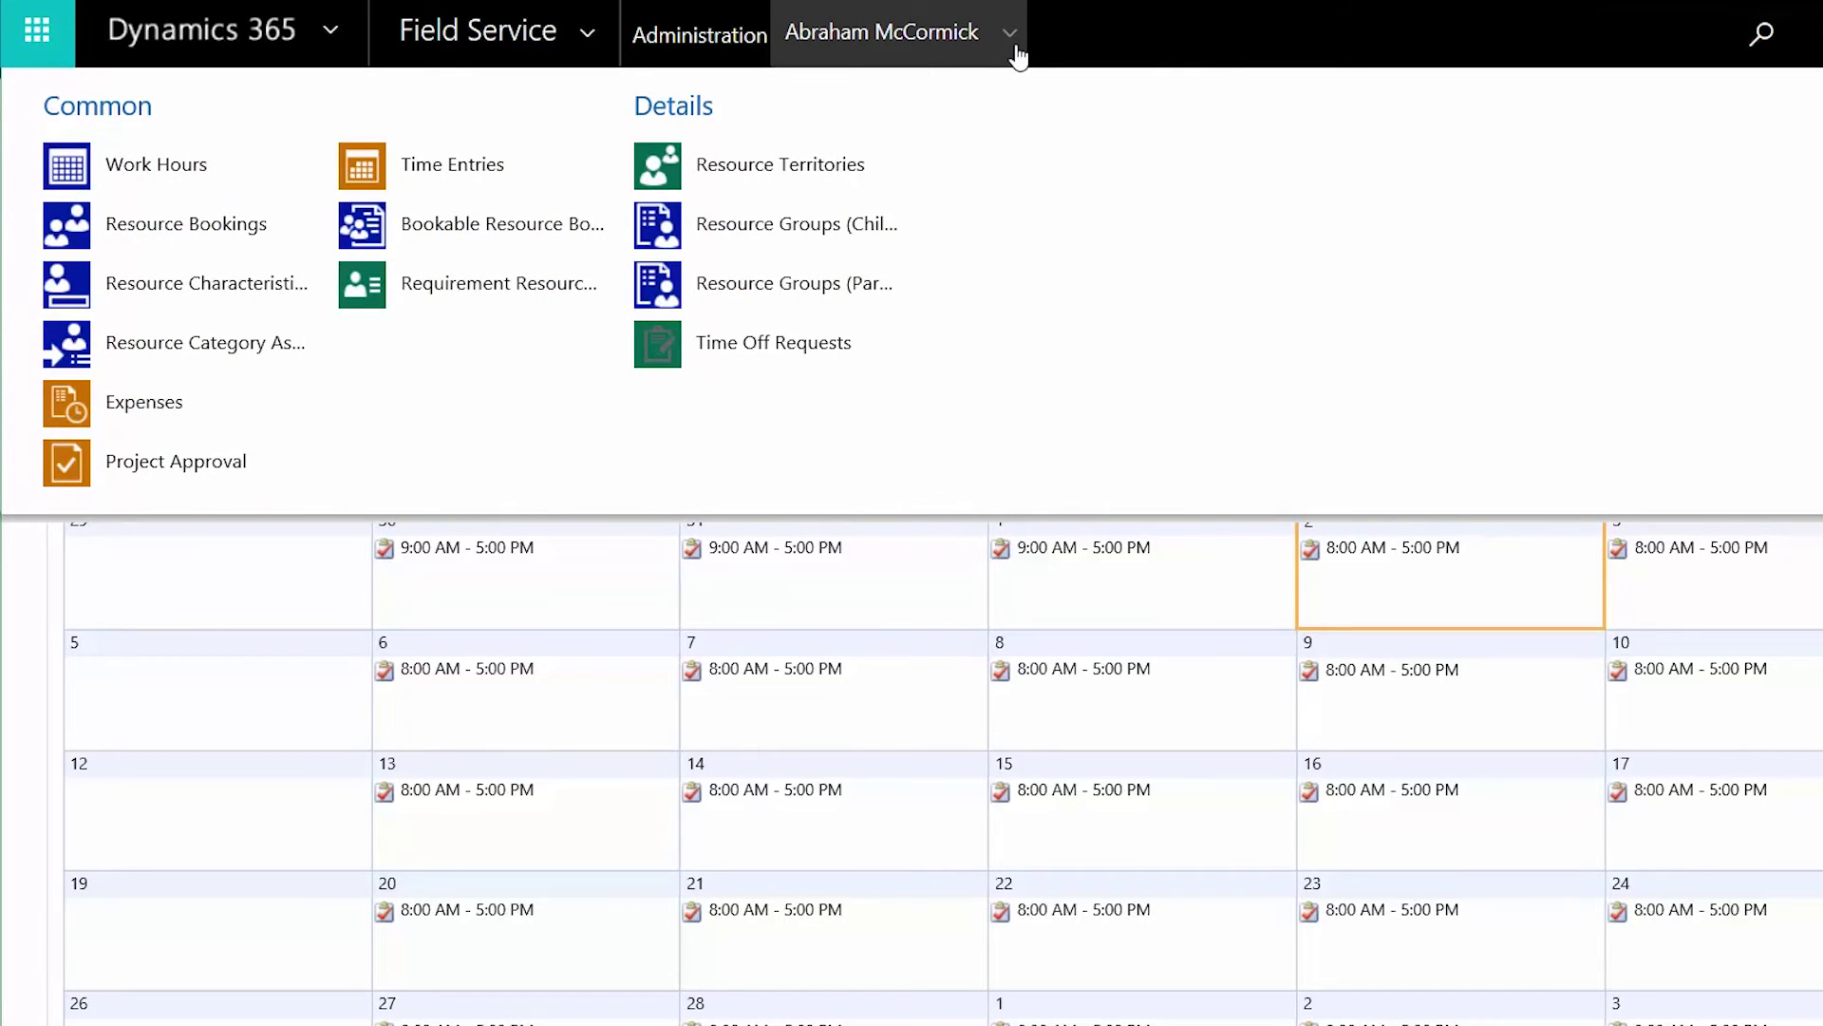
left_click(839, 177)
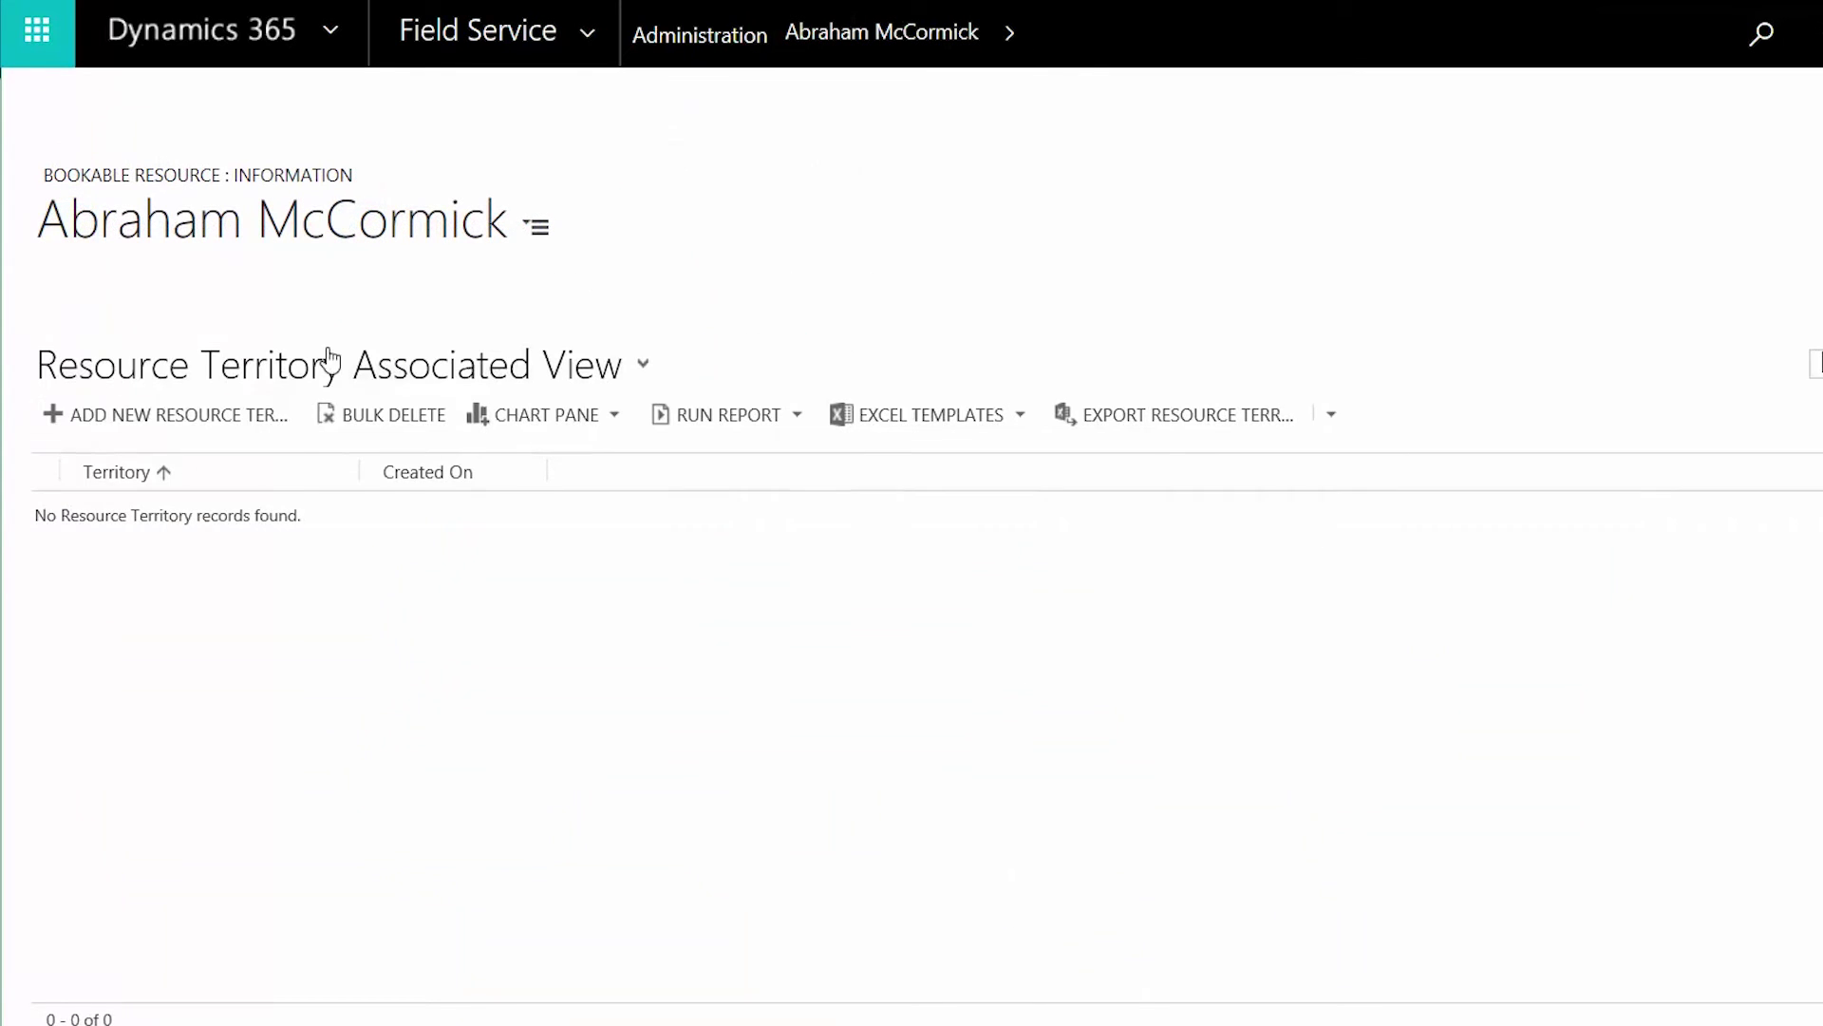
left_click(226, 412)
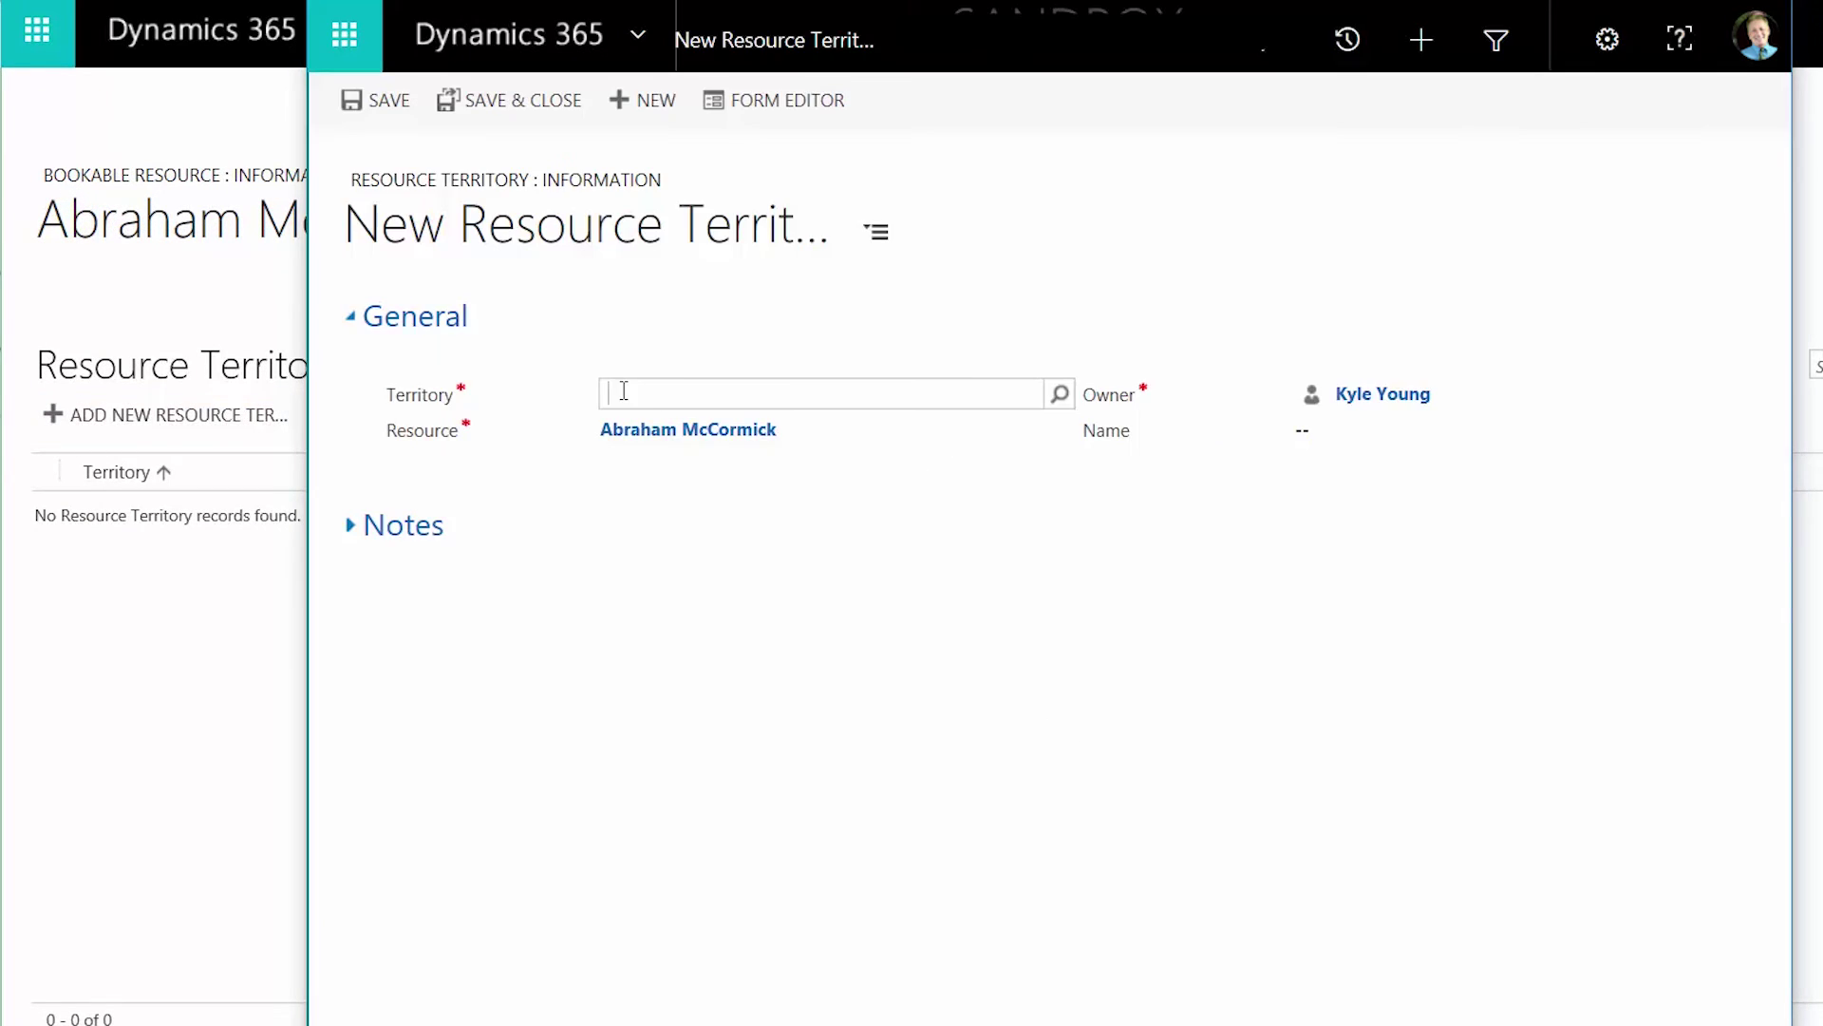
left_click(1058, 396)
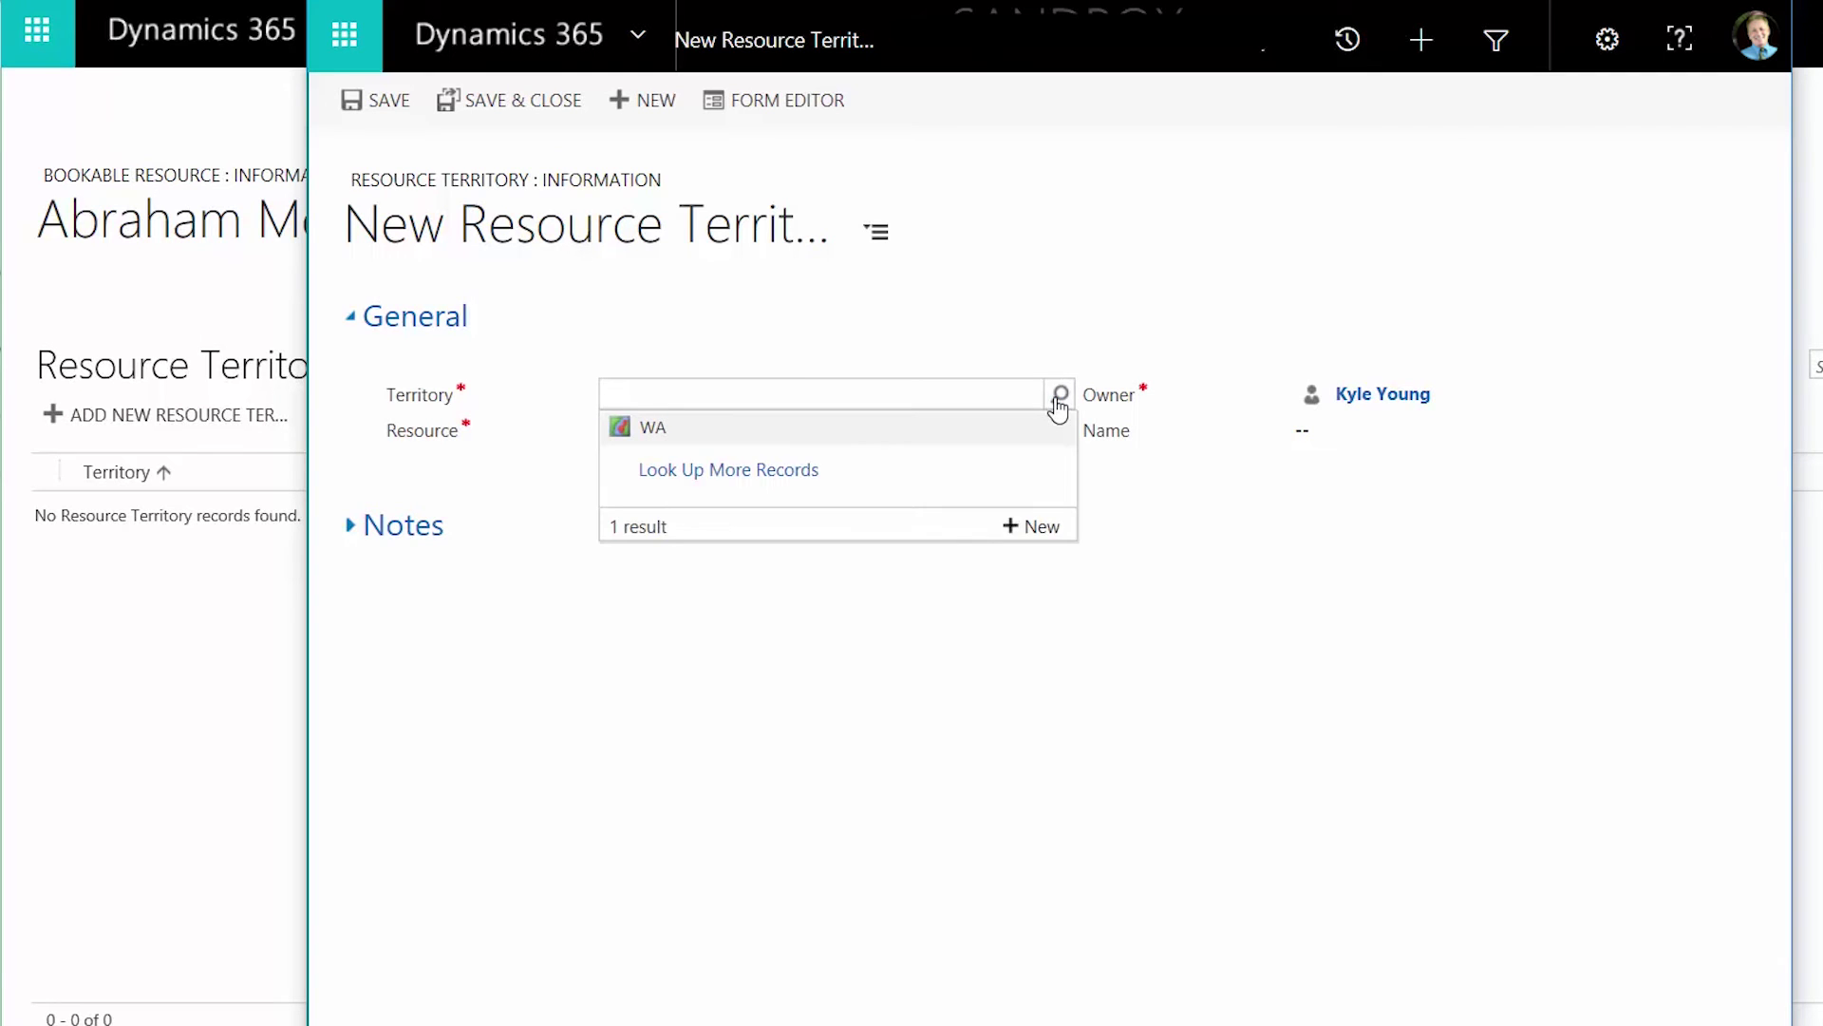
left_click(744, 428)
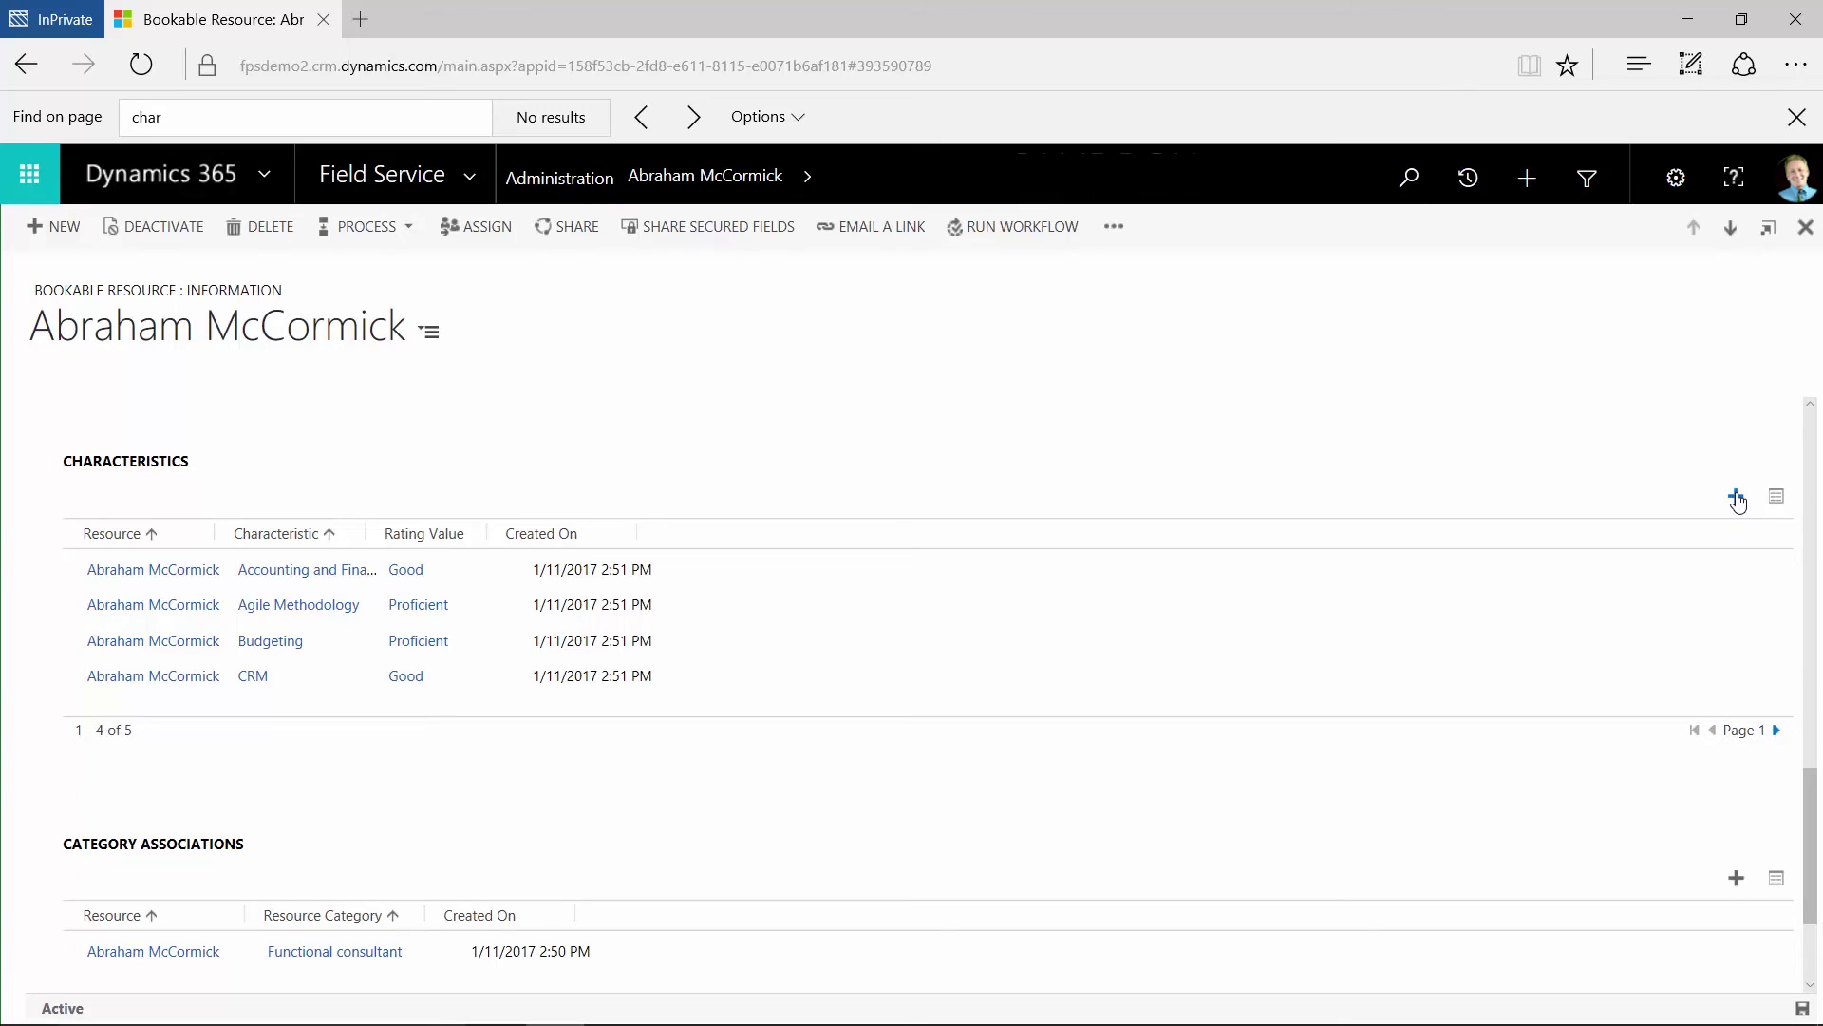
Step: Add the Agile Methodology characteristic with rating Good and save it
left_click(1737, 498)
left_click(632, 464)
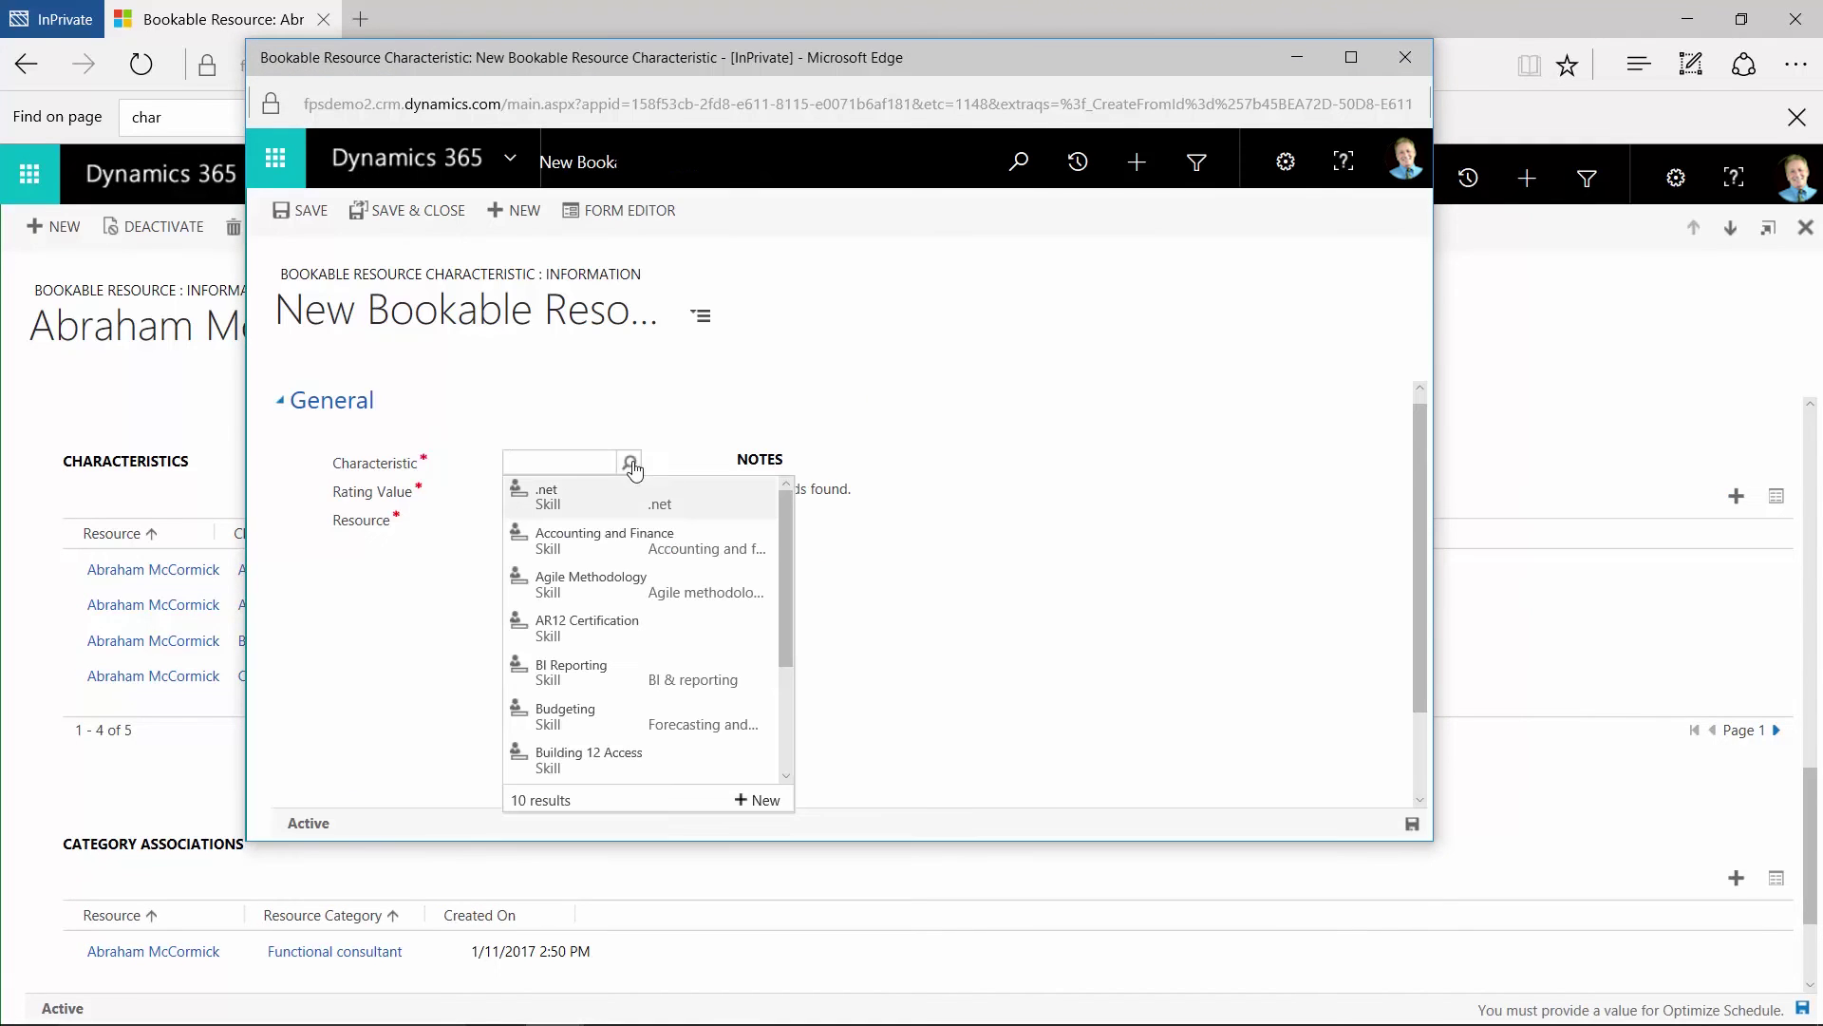
left_click_drag(588, 588, 588, 591)
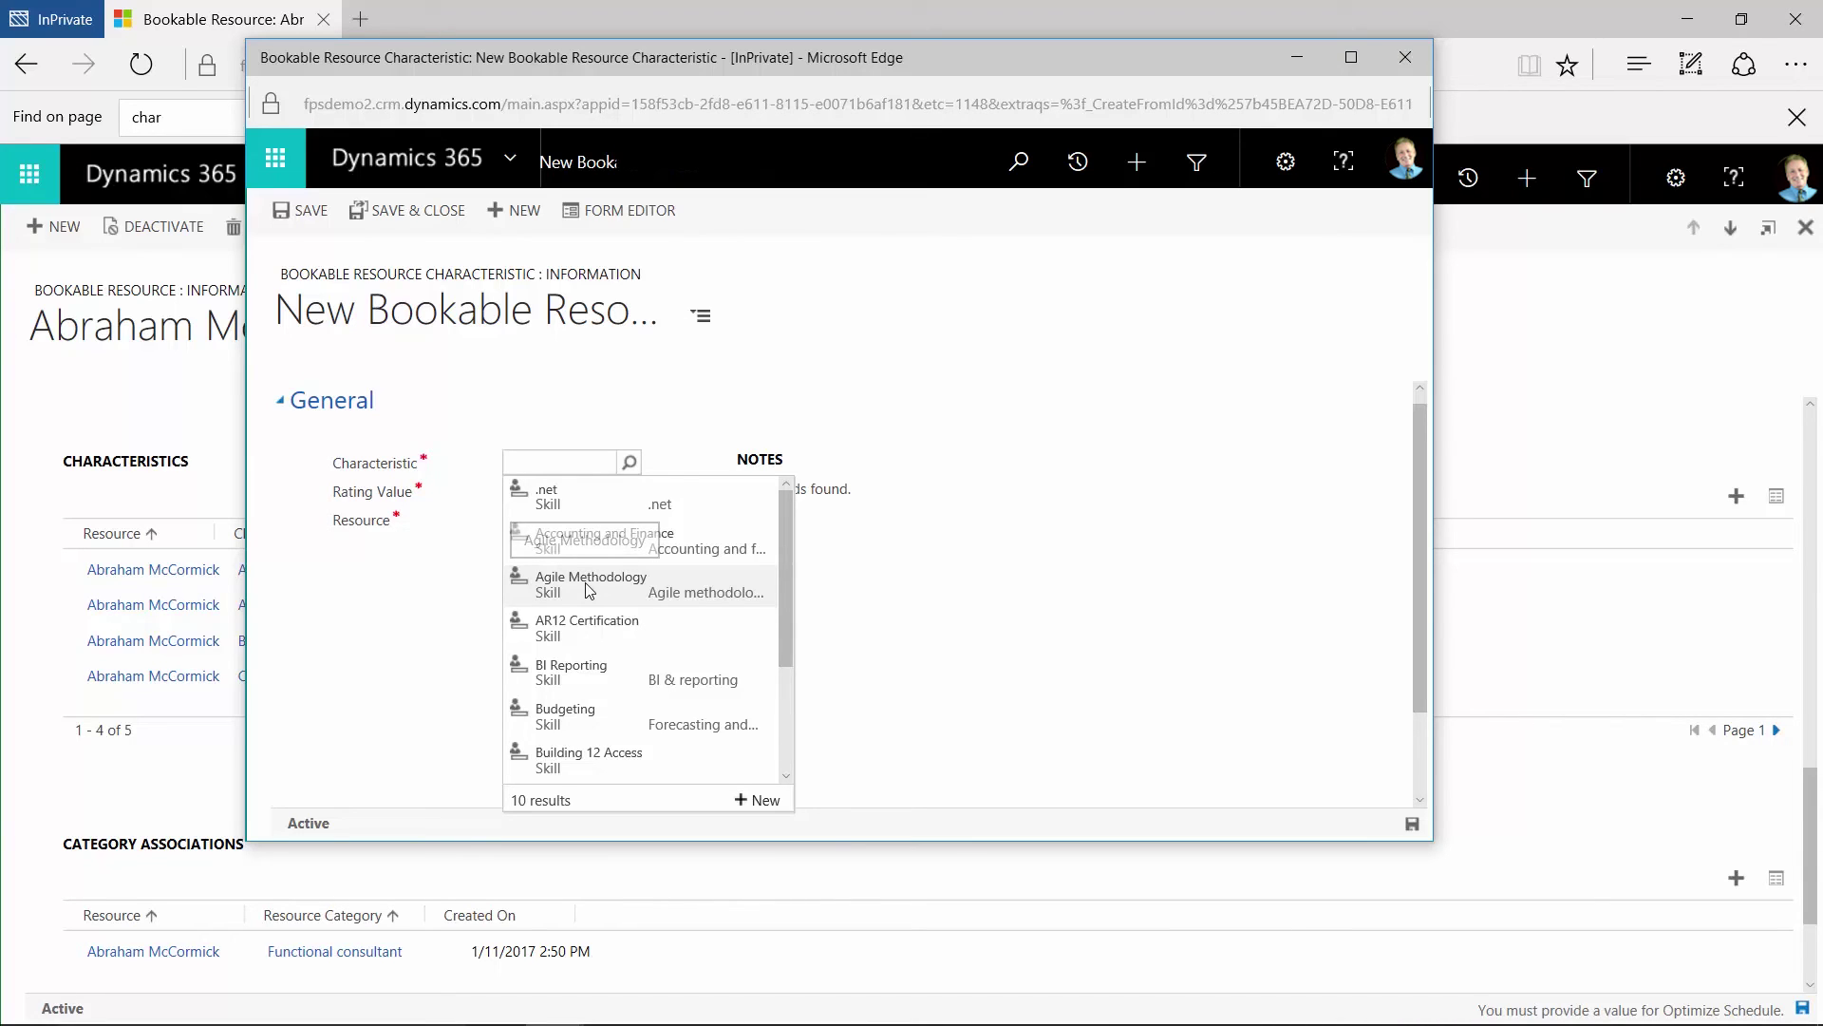
left_click(589, 590)
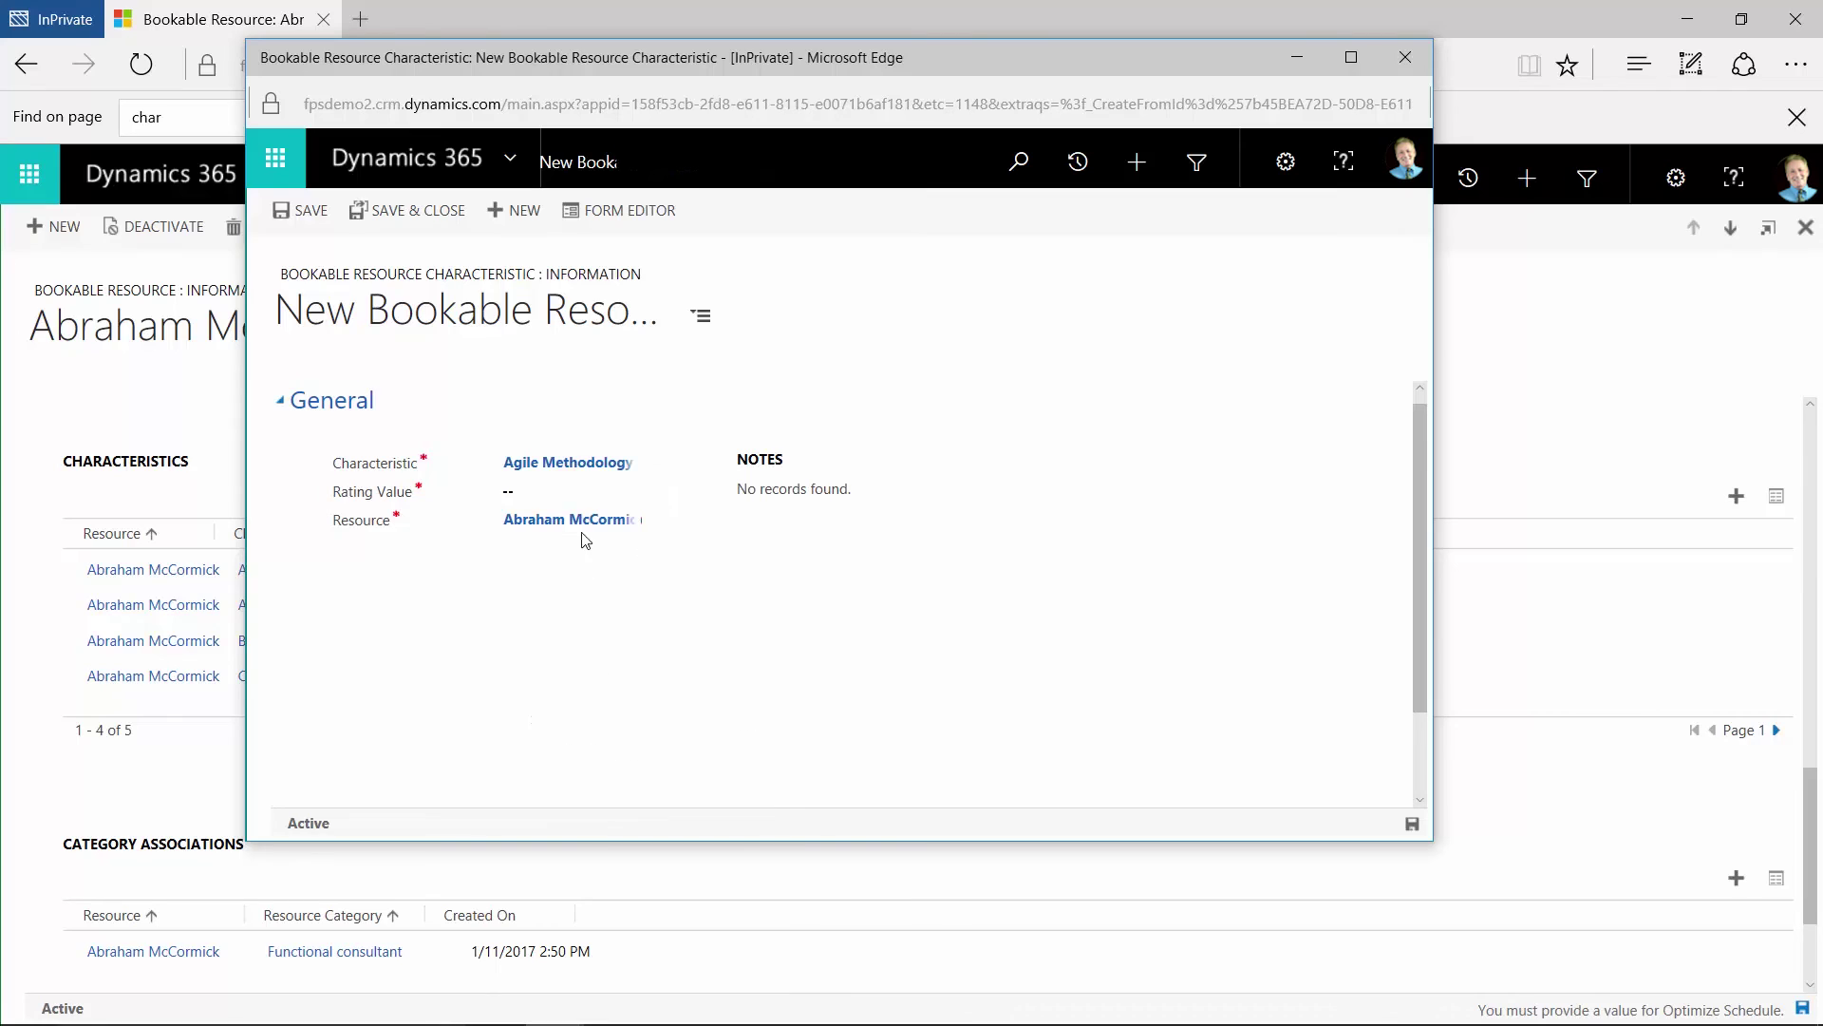
left_click(584, 492)
left_click(629, 491)
left_click(595, 569)
left_click(299, 215)
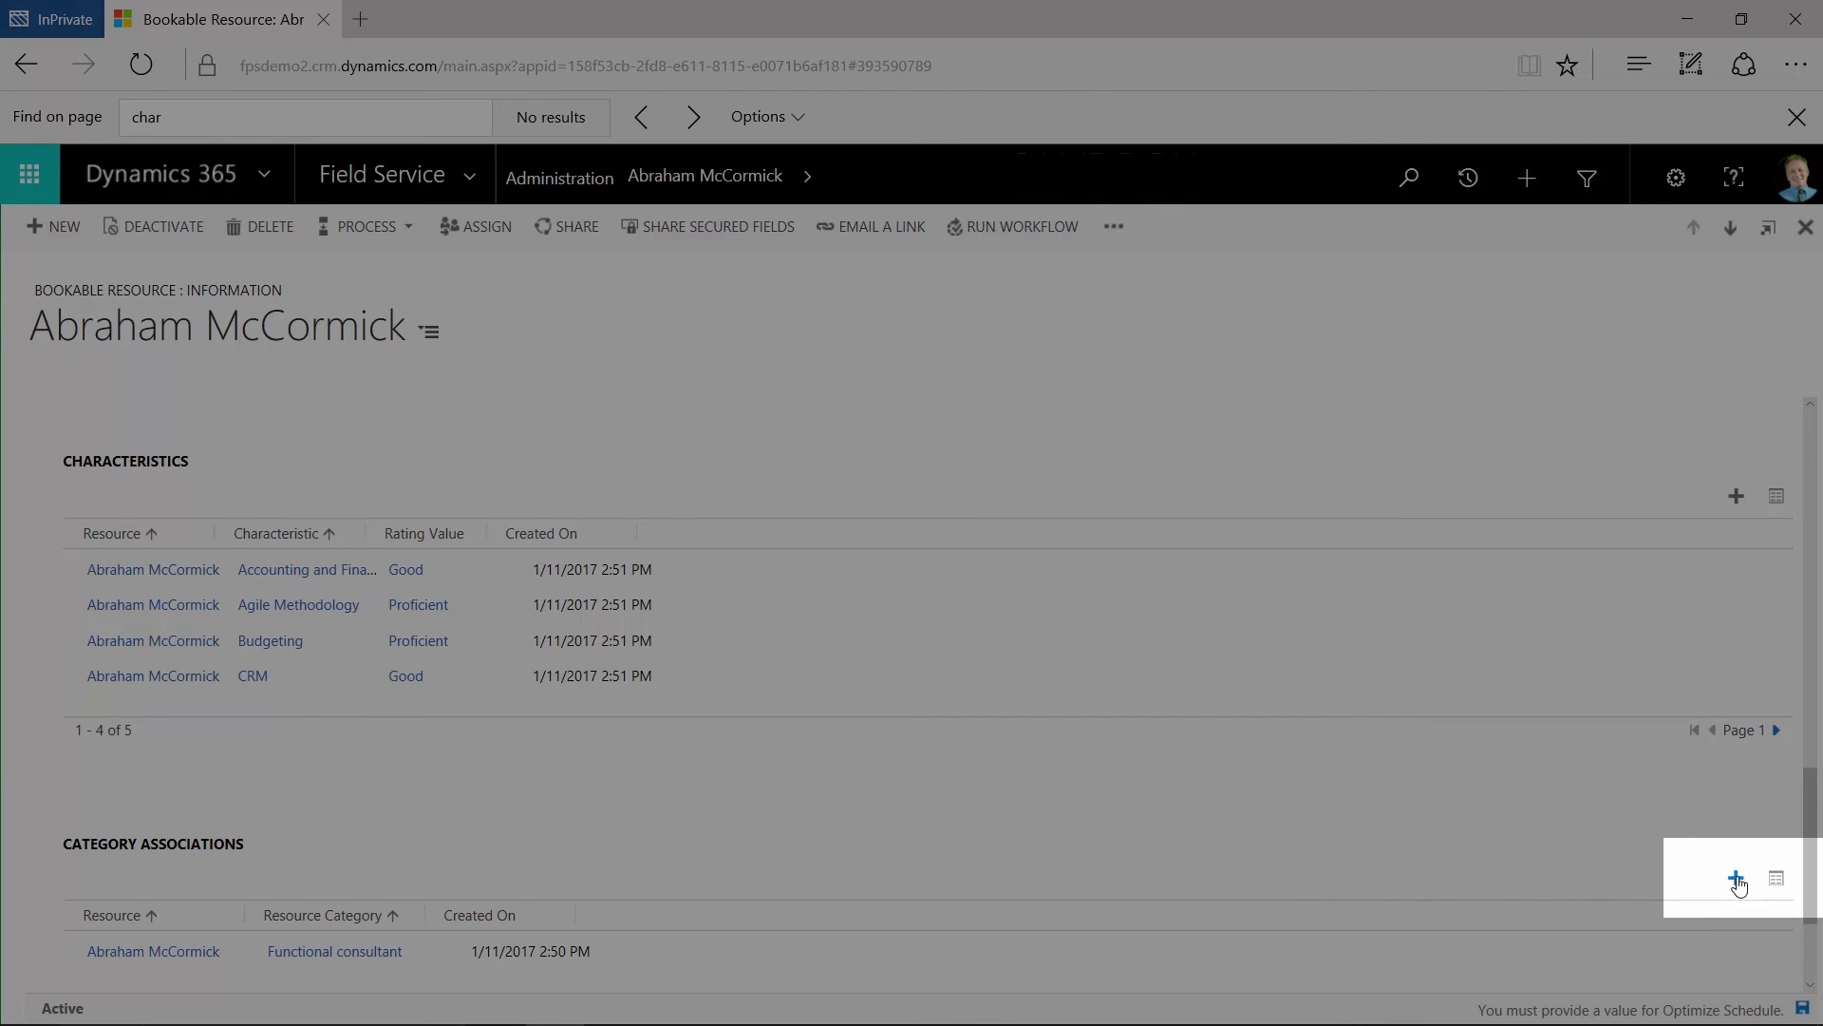
Step: Add an Operator resource category association and save it
left_click(1736, 878)
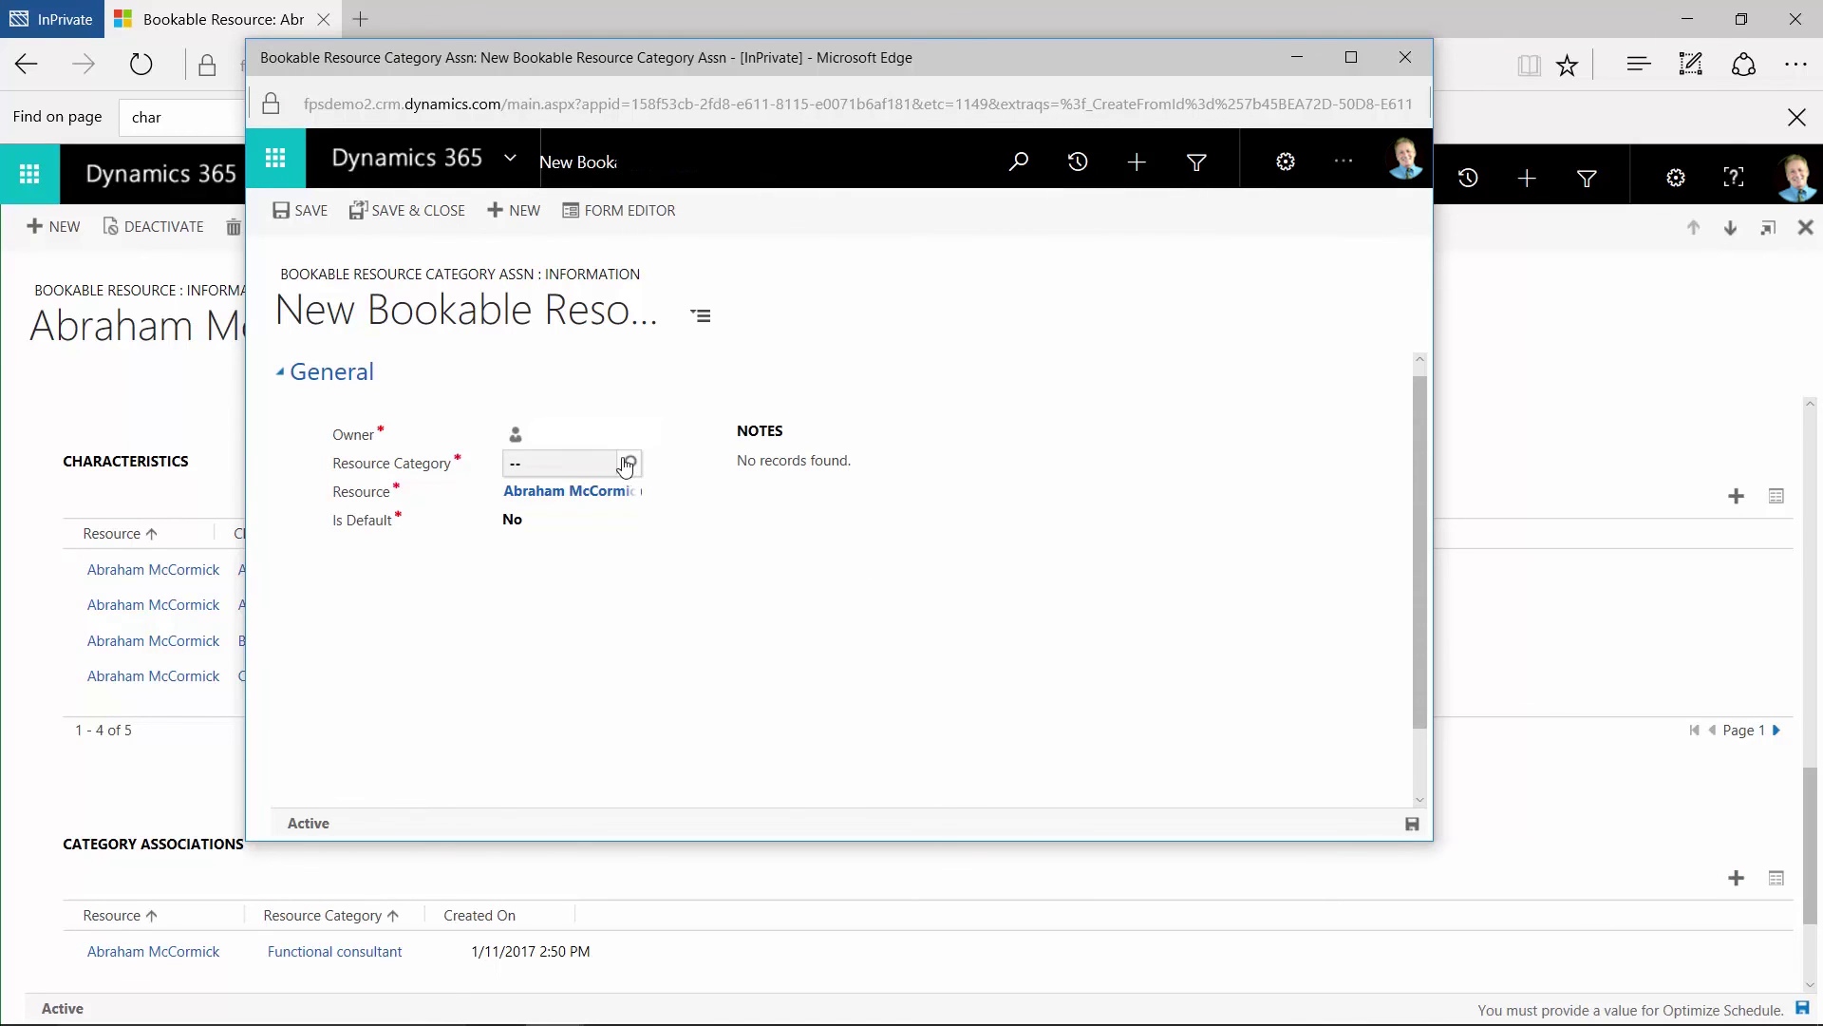
left_click(630, 464)
left_click(574, 673)
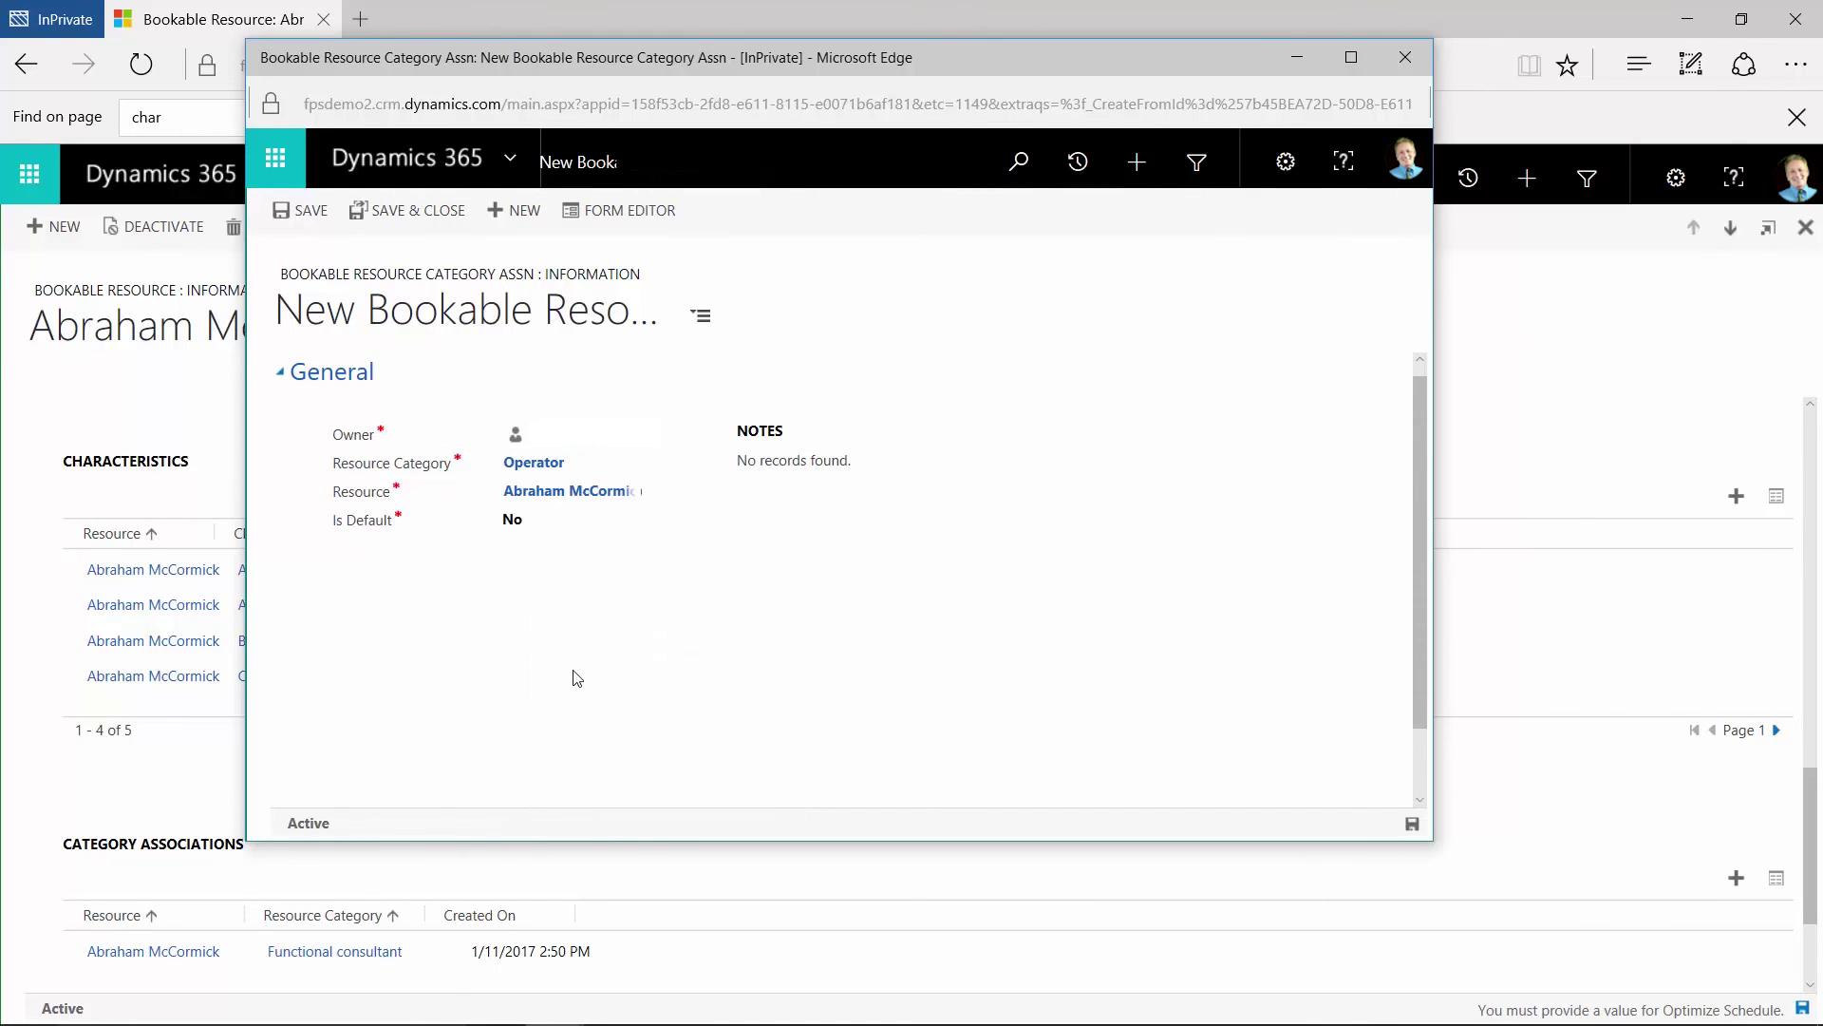
left_click(406, 211)
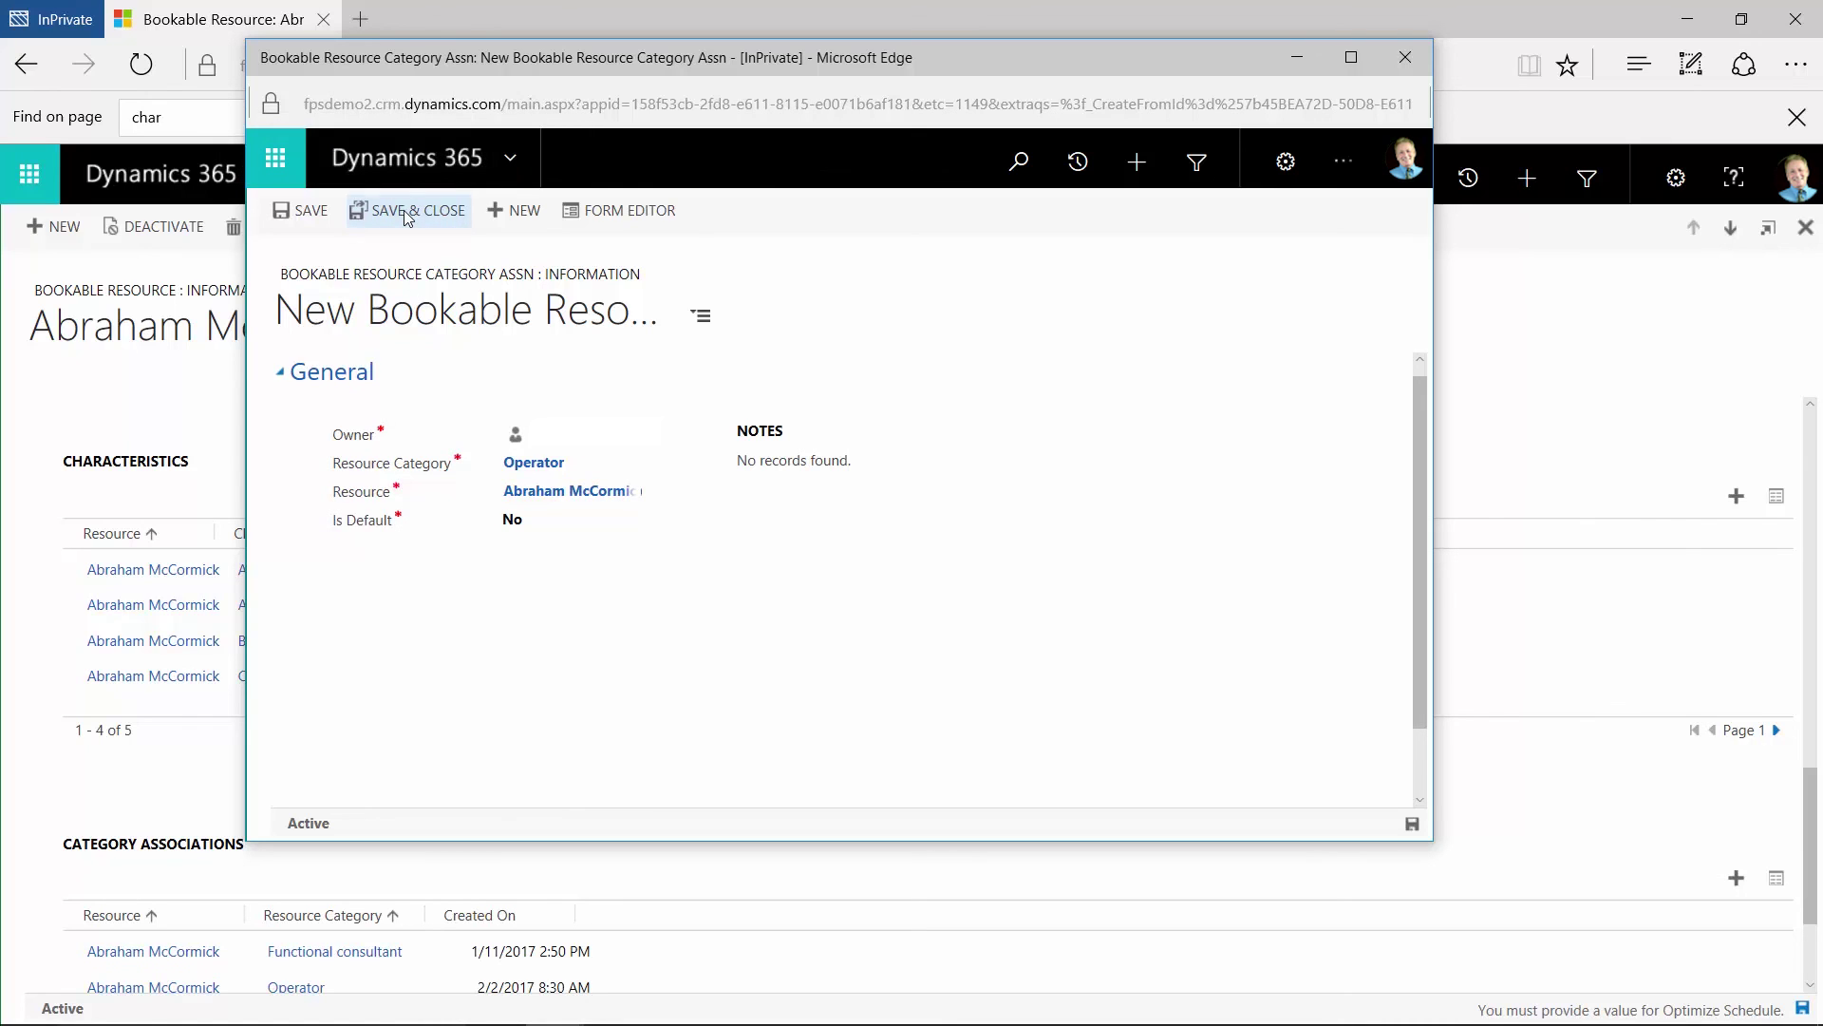